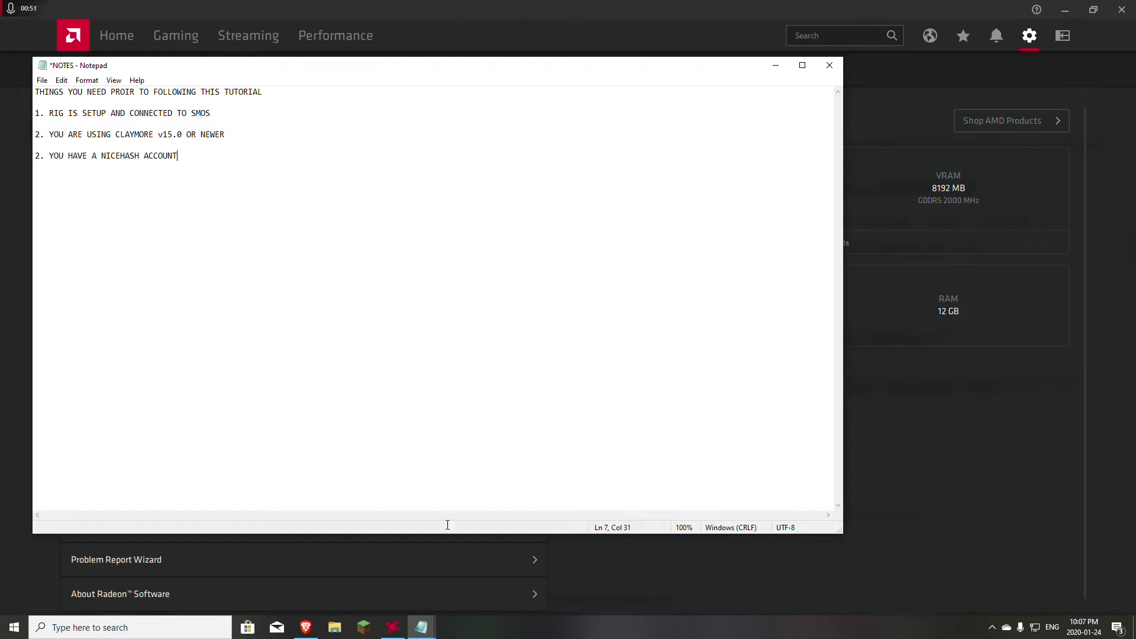
Switch to NiceHash in the Brave browser and open the Connect your ASIC device form among the mining options.
{"action": "left_click", "coordinate": [305, 627]}
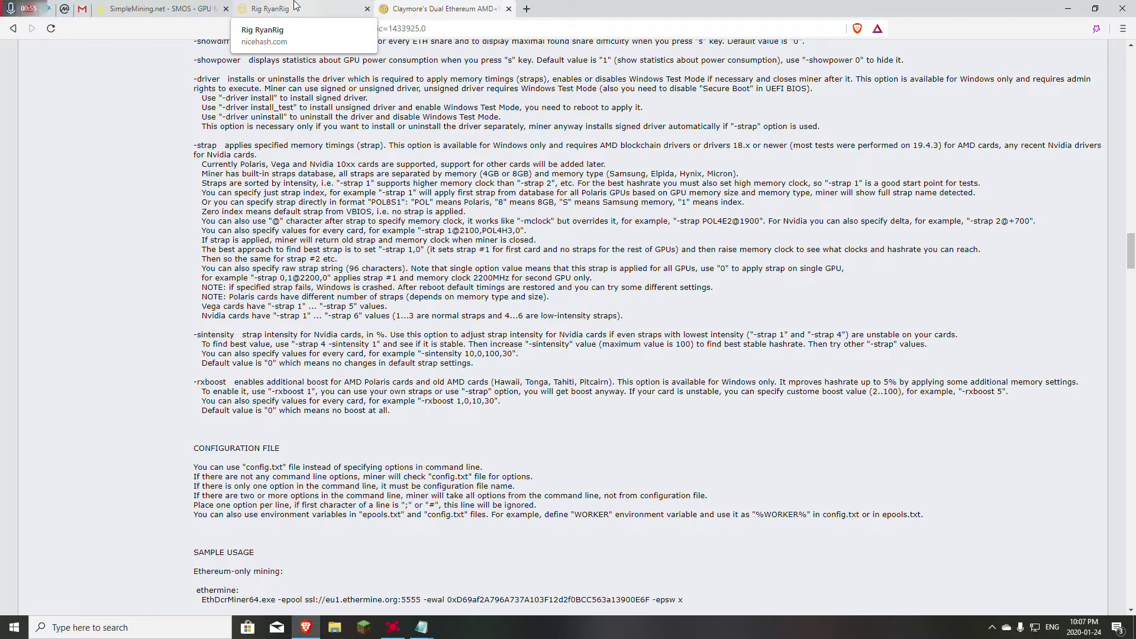
{"action": "left_click", "coordinate": [294, 5]}
{"action": "scroll", "coordinate": [381, 160], "scroll_direction": "up", "scroll_amount": 4}
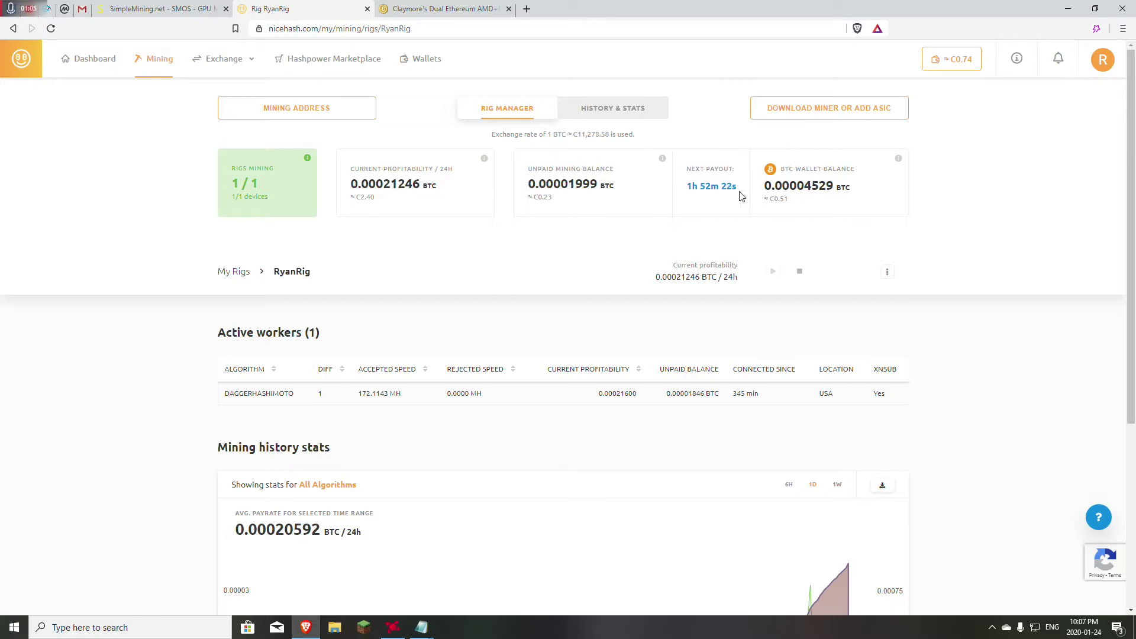
{"action": "left_click", "coordinate": [87, 67]}
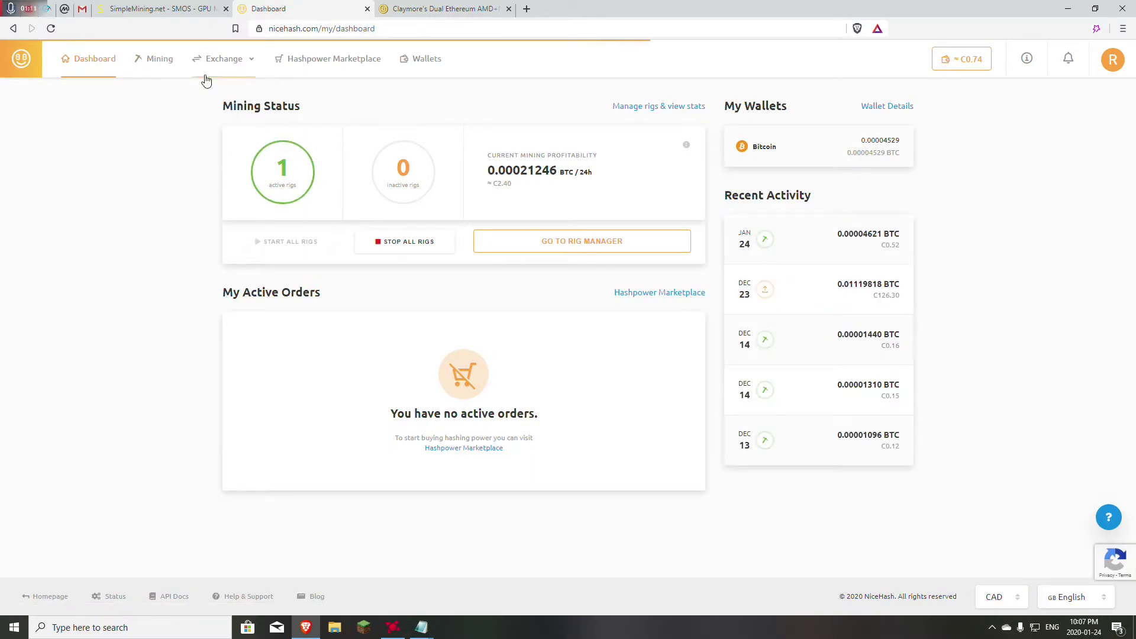
{"action": "left_click", "coordinate": [169, 66]}
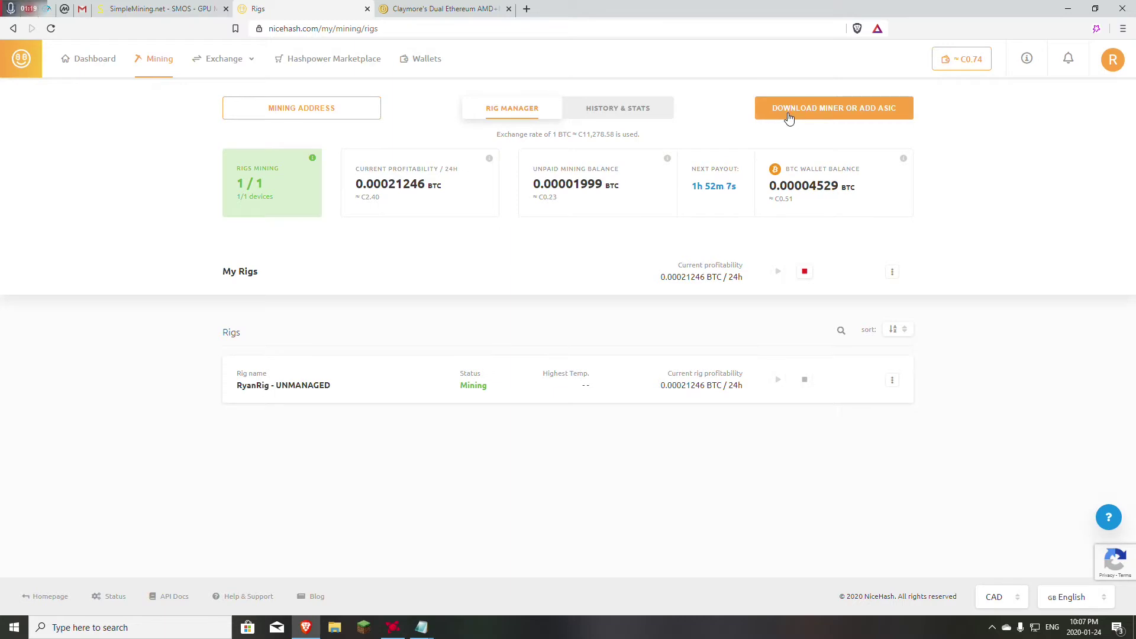
{"action": "left_click", "coordinate": [840, 114]}
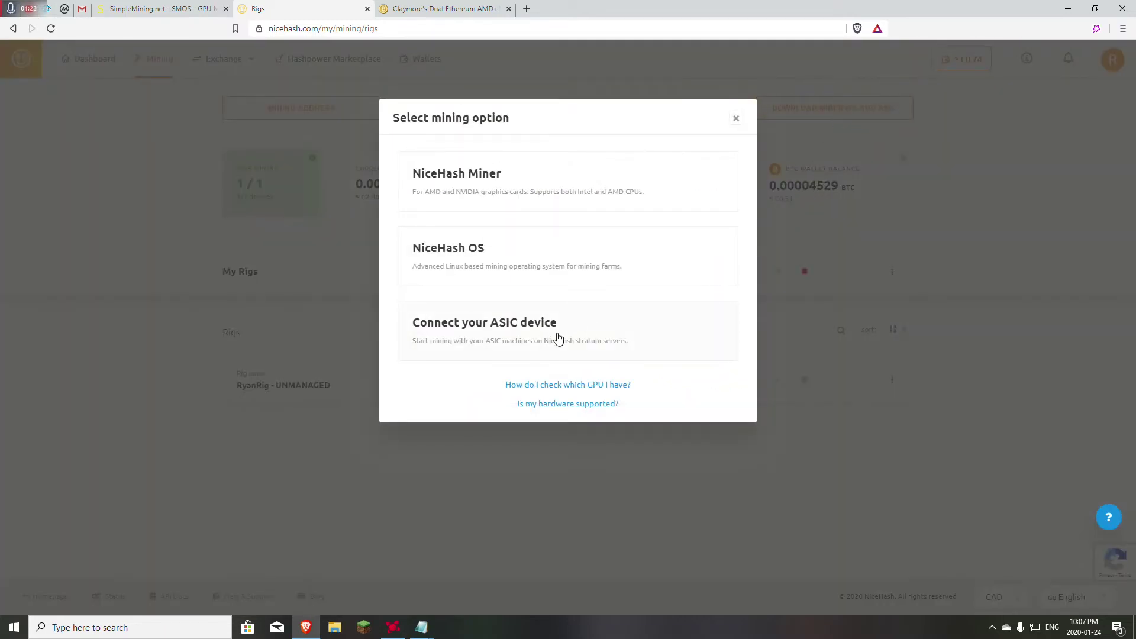
{"action": "left_click", "coordinate": [558, 339]}
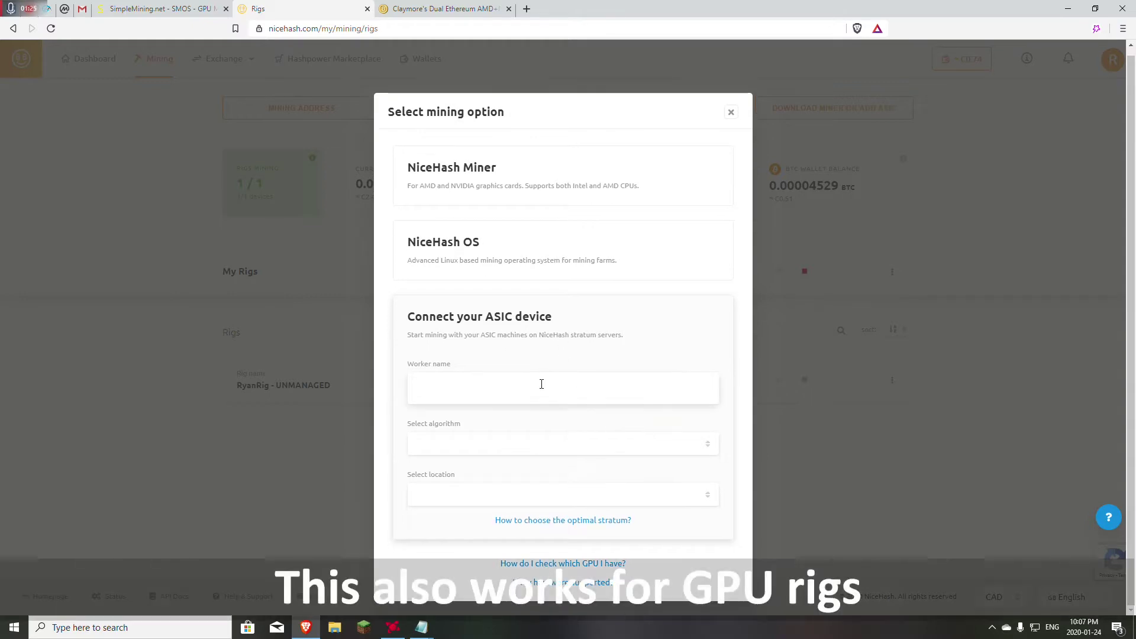
Fill in the ASIC connection form with worker name TEST, algorithm DaggerHashimoto and location USA - San Jose.
{"action": "left_click", "coordinate": [541, 384]}
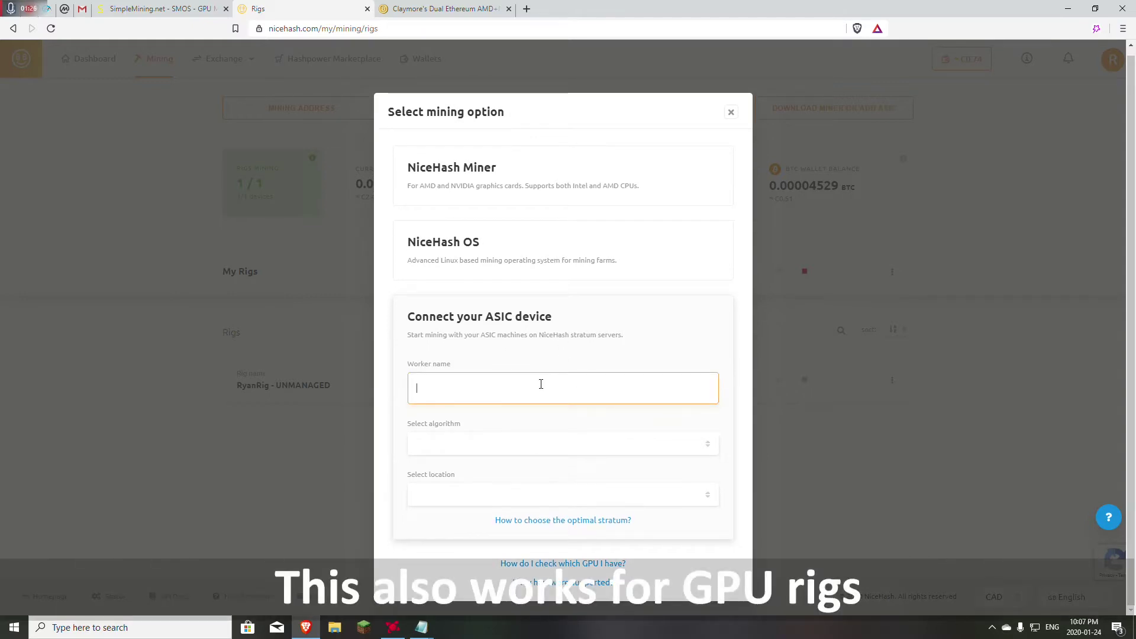
{"action": "type", "text": "TEST"}
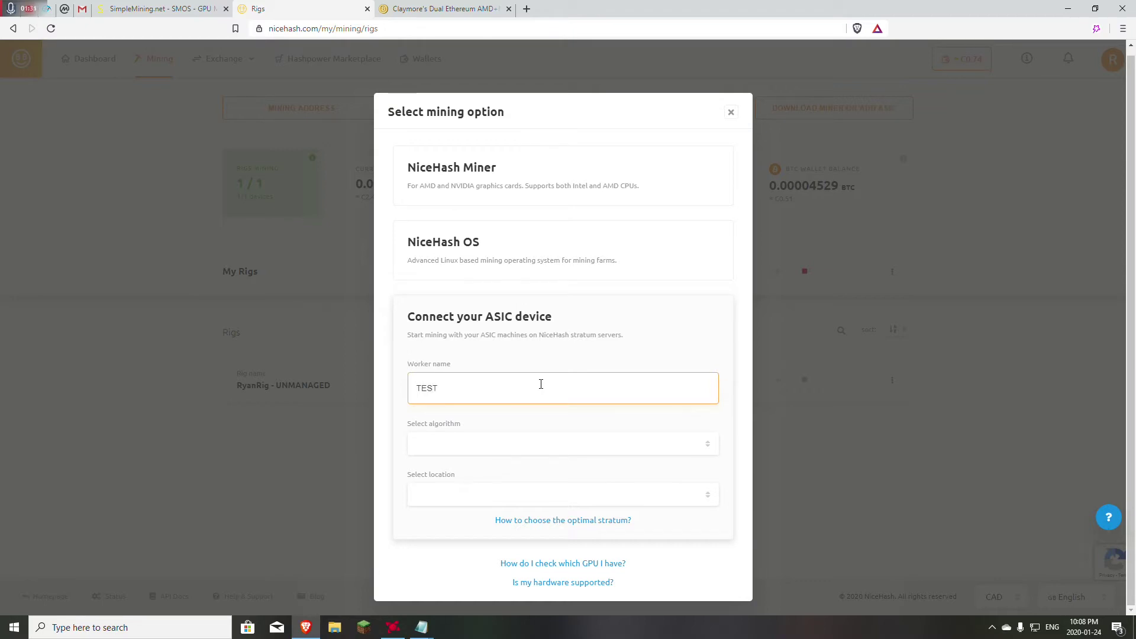
{"action": "left_click", "coordinate": [542, 443]}
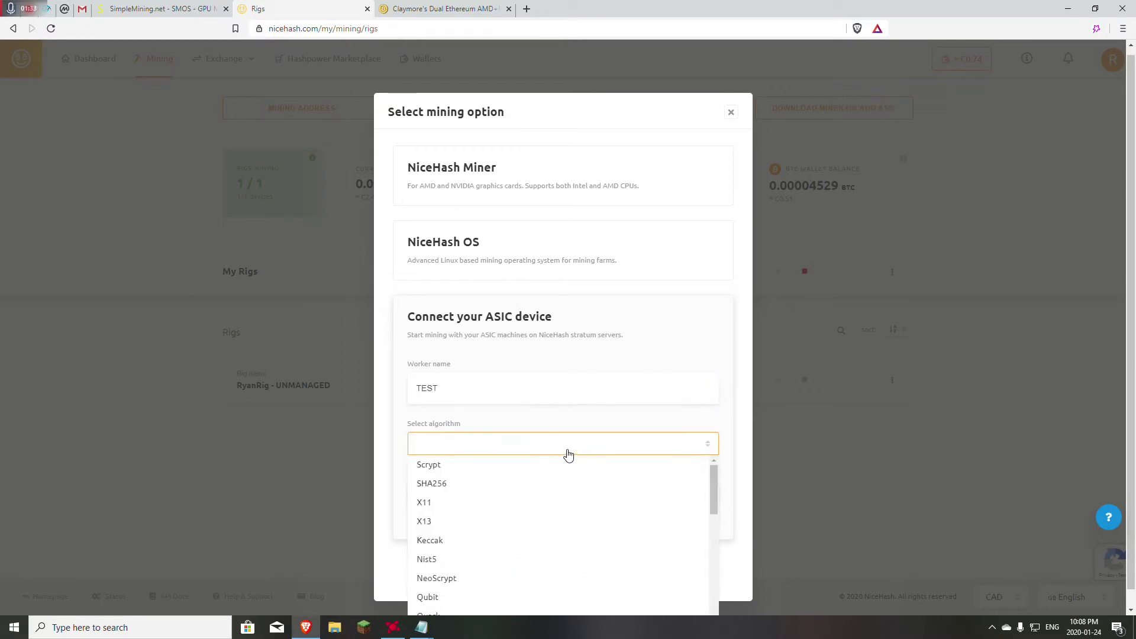
{"action": "scroll", "coordinate": [539, 505], "scroll_direction": "down", "scroll_amount": 3}
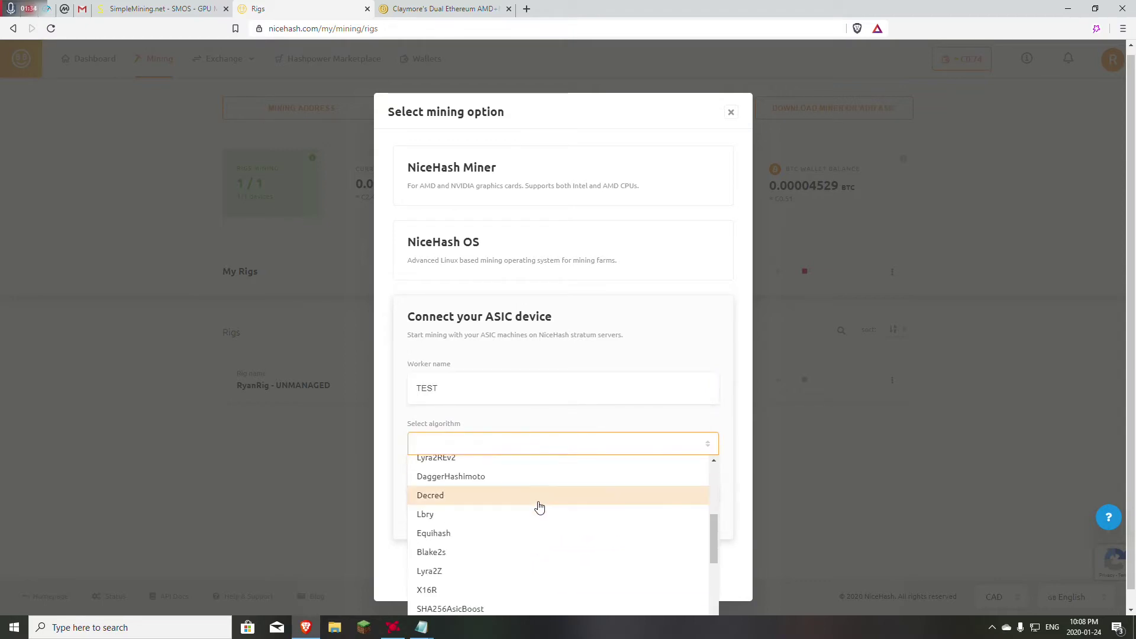
{"action": "left_click", "coordinate": [453, 481]}
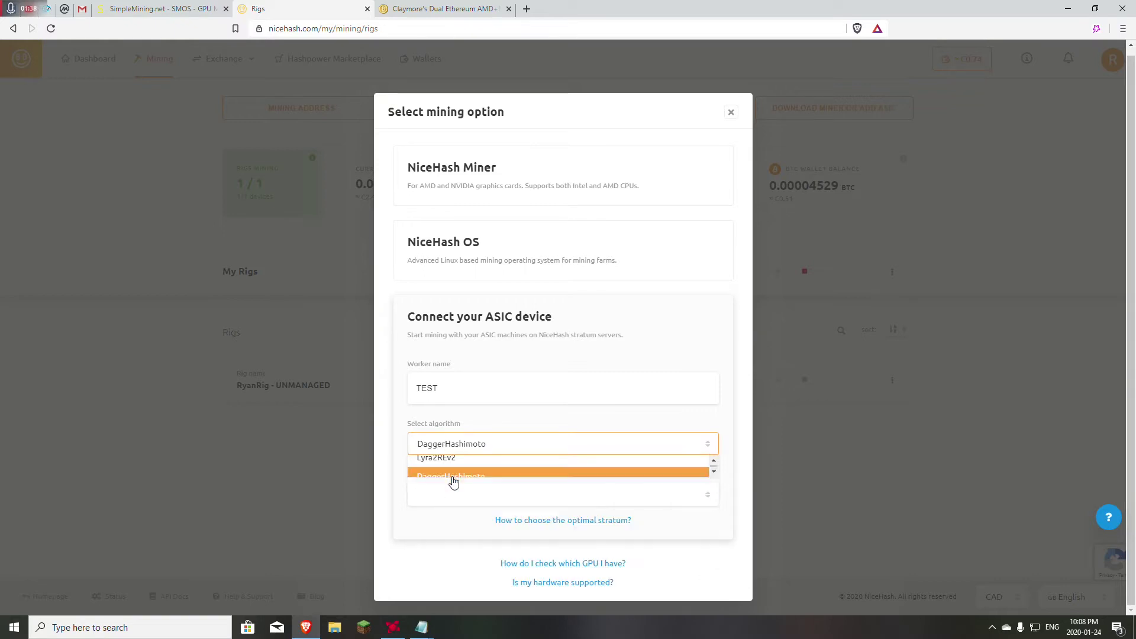
{"action": "left_click", "coordinate": [534, 503]}
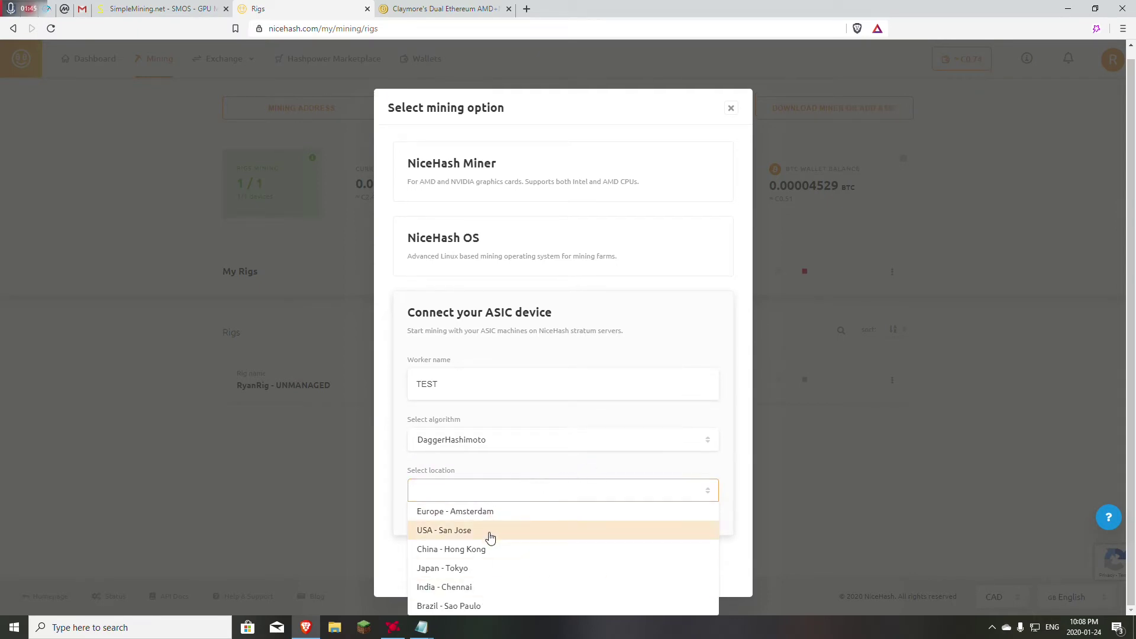
{"action": "left_click", "coordinate": [490, 535]}
{"action": "scroll", "coordinate": [510, 550], "scroll_direction": "down", "scroll_amount": 3}
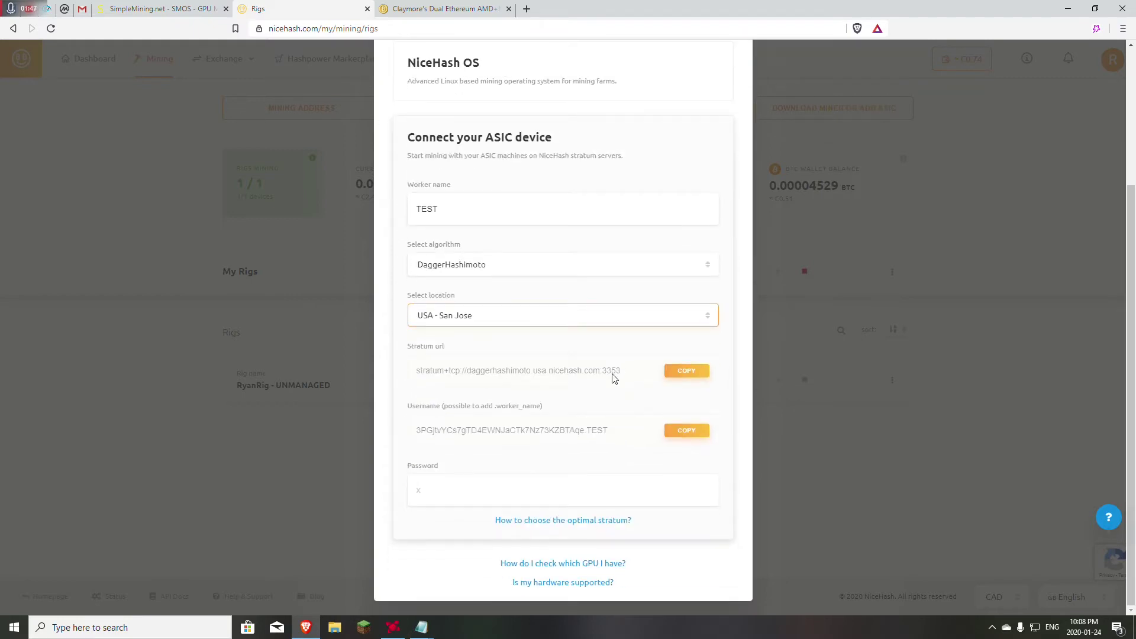
Examine the stratum URL with its port and the username with its worker name suffix.
{"action": "left_click_drag", "start_coordinate": [619, 371], "coordinate": [497, 377]}
{"action": "left_click", "coordinate": [497, 386]}
{"action": "left_click_drag", "start_coordinate": [398, 431], "coordinate": [489, 431]}
{"action": "left_click", "coordinate": [441, 435]}
{"action": "left_click", "coordinate": [530, 432]}
{"action": "left_click_drag", "start_coordinate": [443, 435], "coordinate": [613, 434]}
{"action": "left_click", "coordinate": [531, 427]}
{"action": "left_click", "coordinate": [621, 434]}
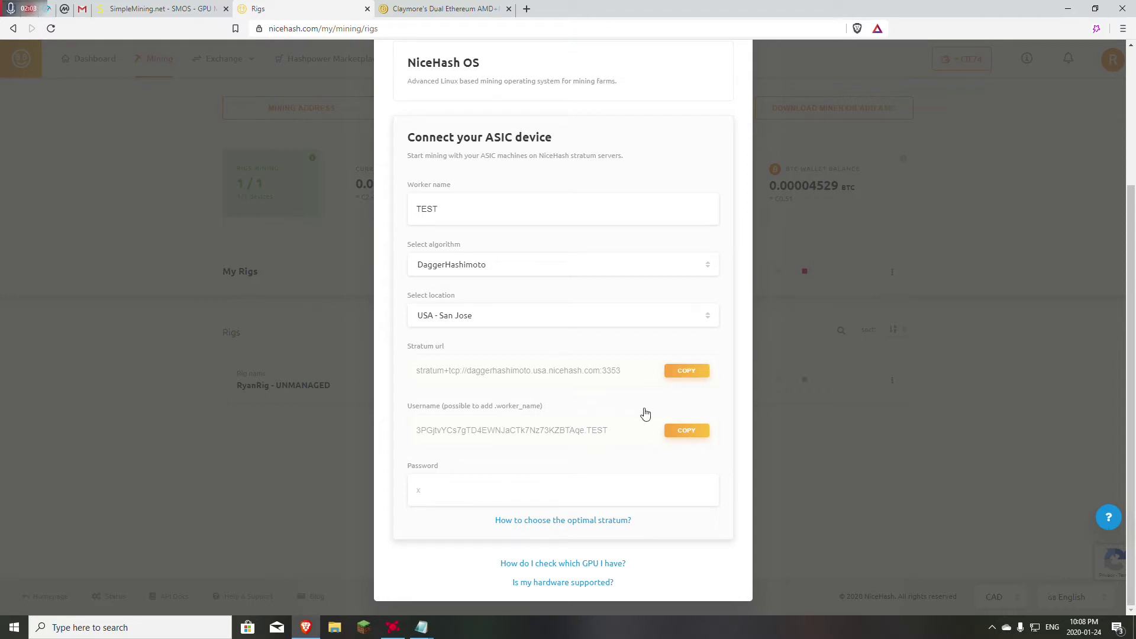
Try placeholder text in the connection form's password field and clear it again.
{"action": "left_click", "coordinate": [425, 486]}
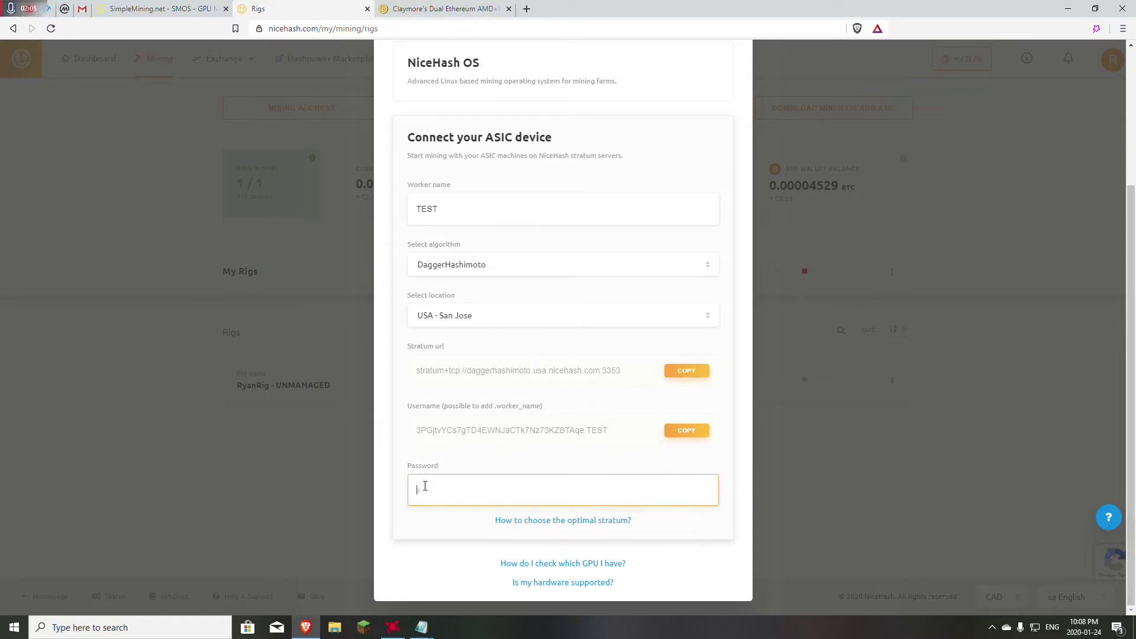
{"action": "left_click", "coordinate": [498, 445]}
{"action": "left_click", "coordinate": [434, 489]}
{"action": "type", "text": "sdfsdf"}
{"action": "key", "text": "BackSpace"}
{"action": "key", "text": "BackSpace"}
{"action": "key", "text": "BackSpace"}
{"action": "key", "text": "BackSpace"}
{"action": "key", "text": "BackSpace"}
{"action": "key", "text": "BackSpace"}
{"action": "left_click", "coordinate": [478, 460]}
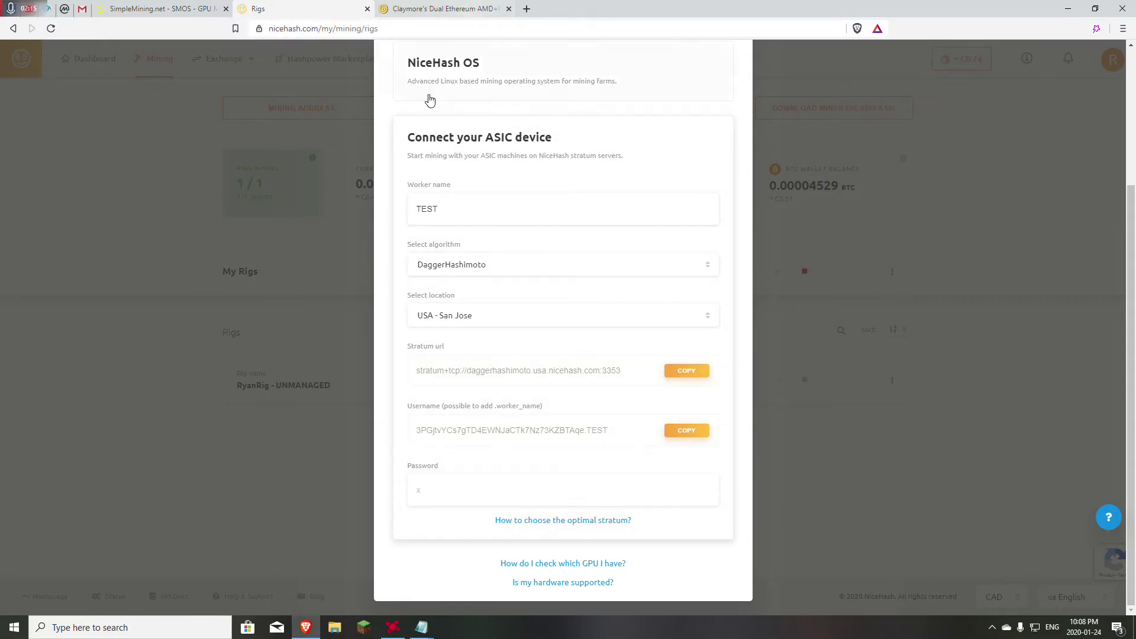
Look through the Claymore miner thread on Bitcointalk for its command line options and usage notes.
{"action": "left_click", "coordinate": [426, 6]}
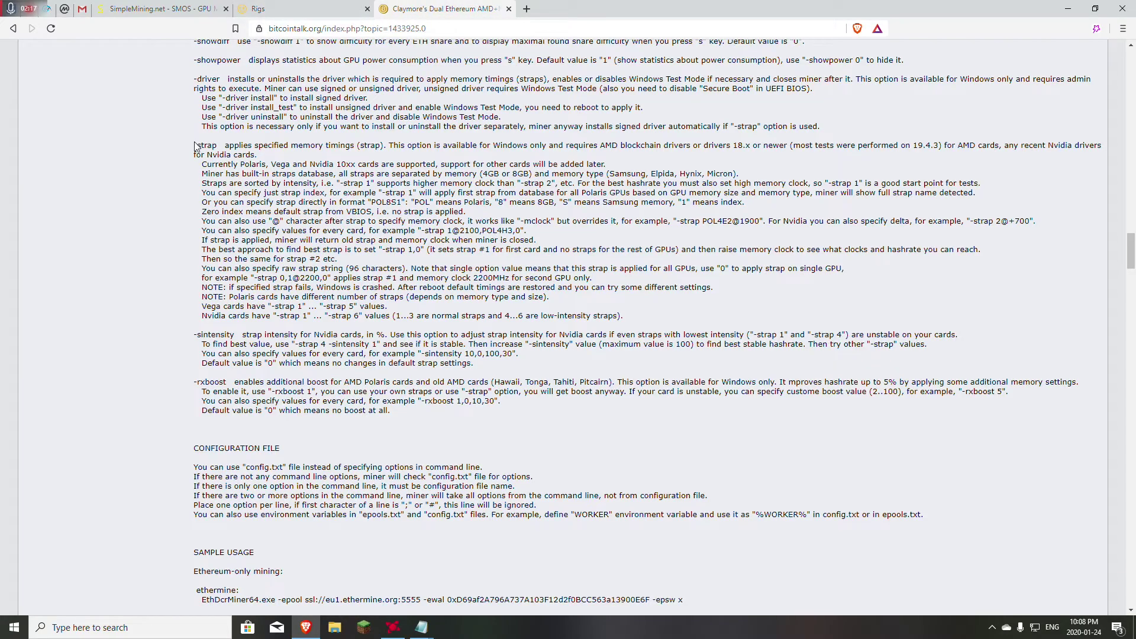
{"action": "scroll", "coordinate": [538, 398], "scroll_direction": "up", "scroll_amount": 10}
{"action": "scroll", "coordinate": [538, 398], "scroll_direction": "up", "scroll_amount": 20}
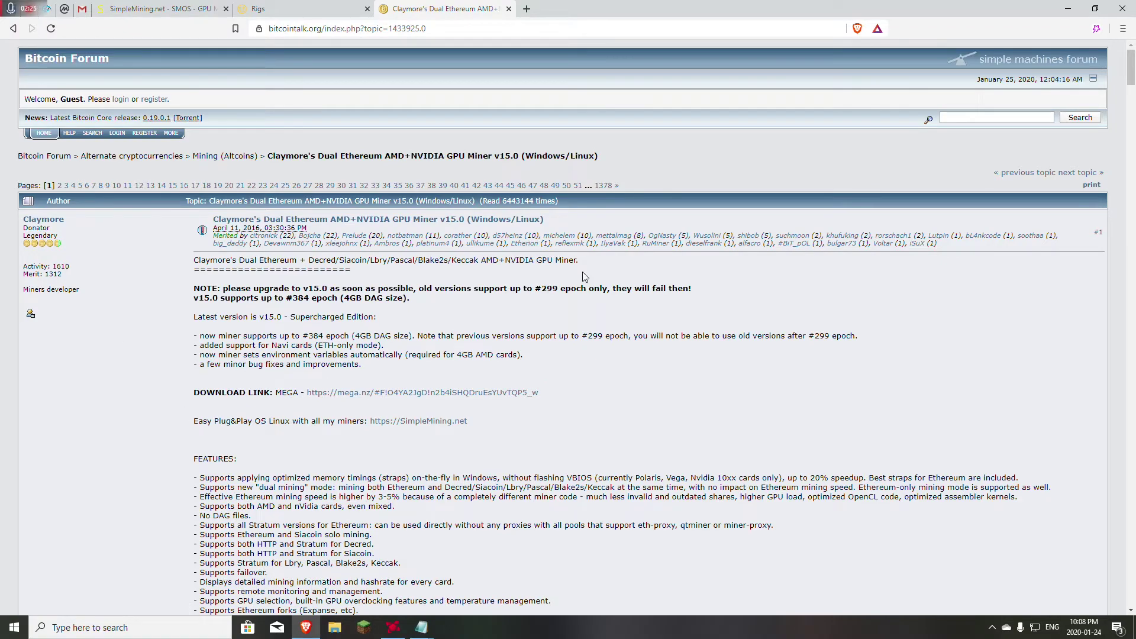
{"action": "scroll", "coordinate": [396, 319], "scroll_direction": "down", "scroll_amount": 20}
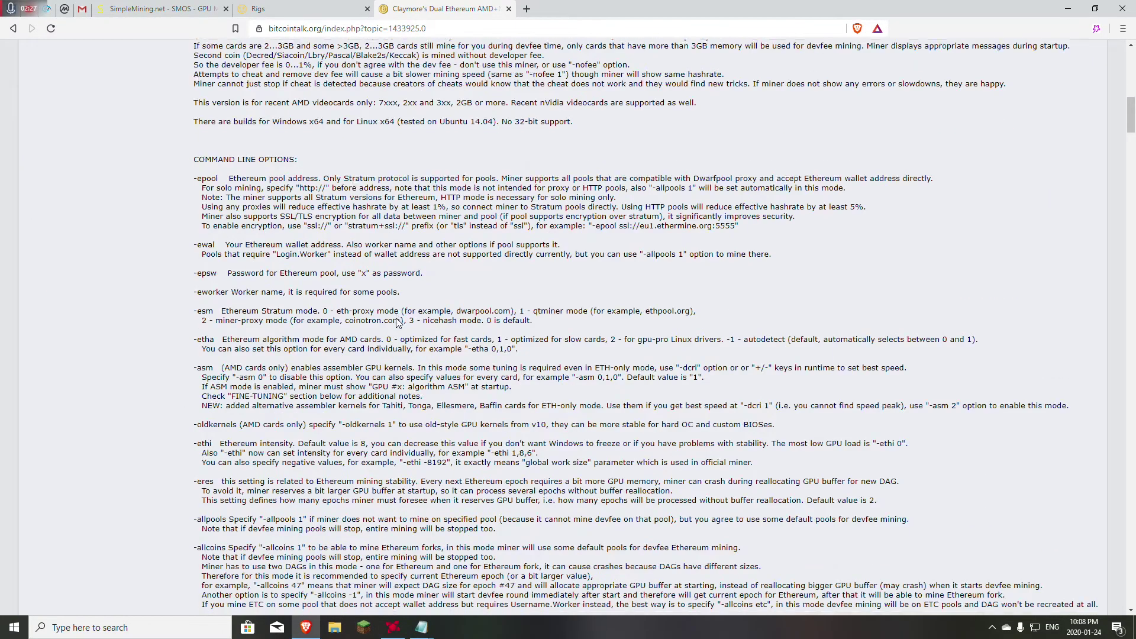
{"action": "scroll", "coordinate": [396, 323], "scroll_direction": "up", "scroll_amount": 6}
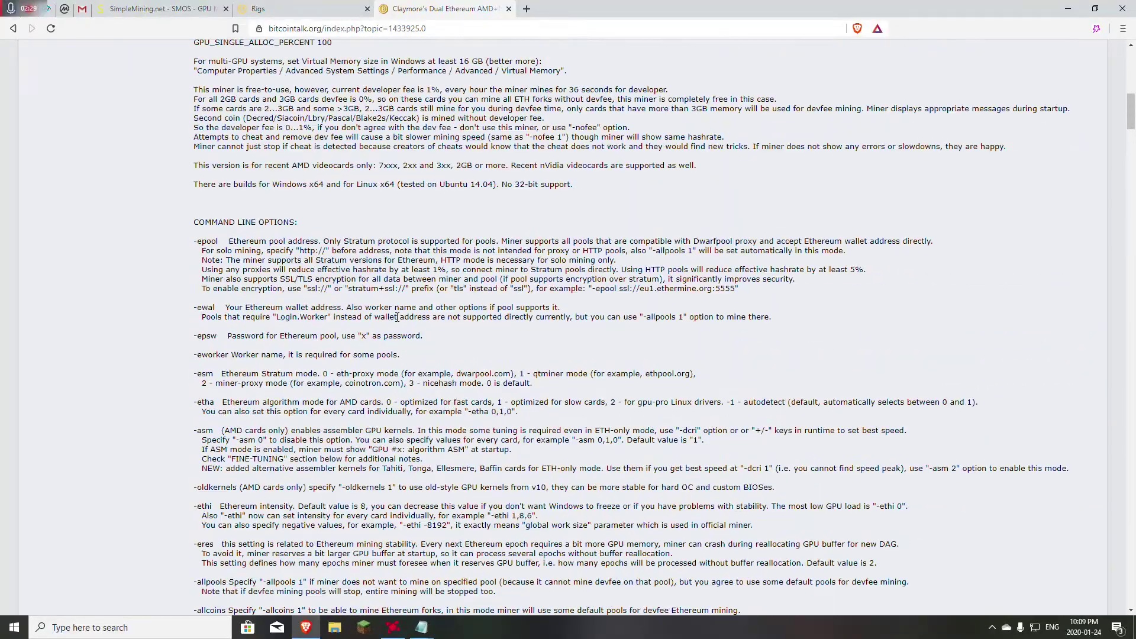
{"action": "scroll", "coordinate": [17, 389], "scroll_direction": "up", "scroll_amount": 14}
{"action": "scroll", "coordinate": [196, 323], "scroll_direction": "down", "scroll_amount": 17}
{"action": "scroll", "coordinate": [196, 323], "scroll_direction": "down", "scroll_amount": 20}
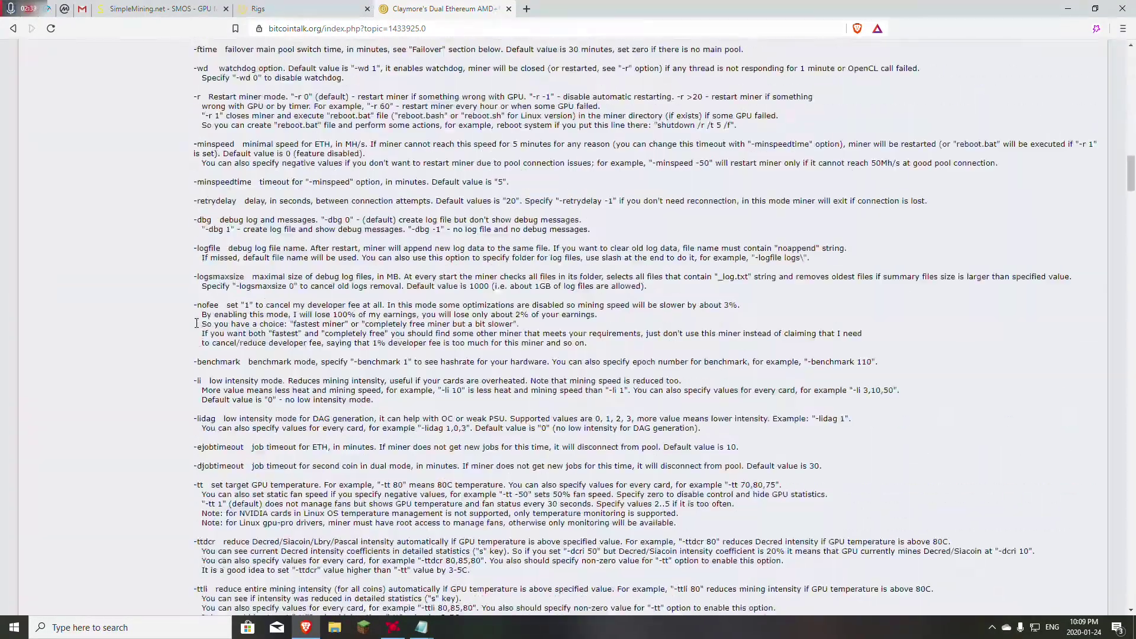
{"action": "scroll", "coordinate": [512, 327], "scroll_direction": "down", "scroll_amount": 3}
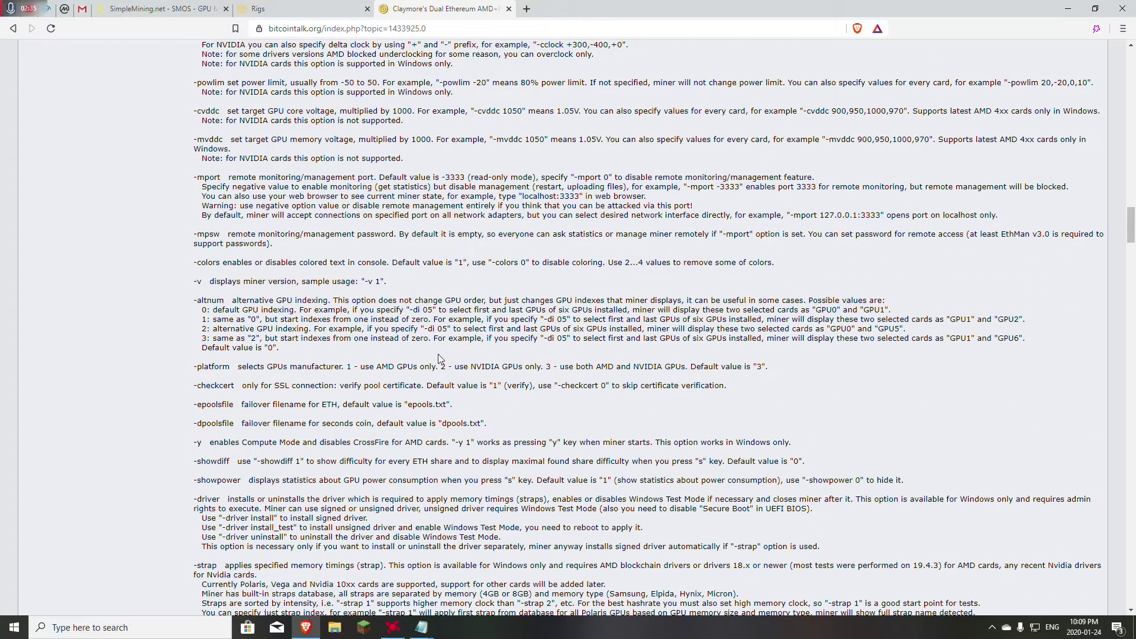
Search the thread for "nicehash" and go to the match in the Ethereum-only sample usage section.
{"action": "key", "text": "ctrl+f"}
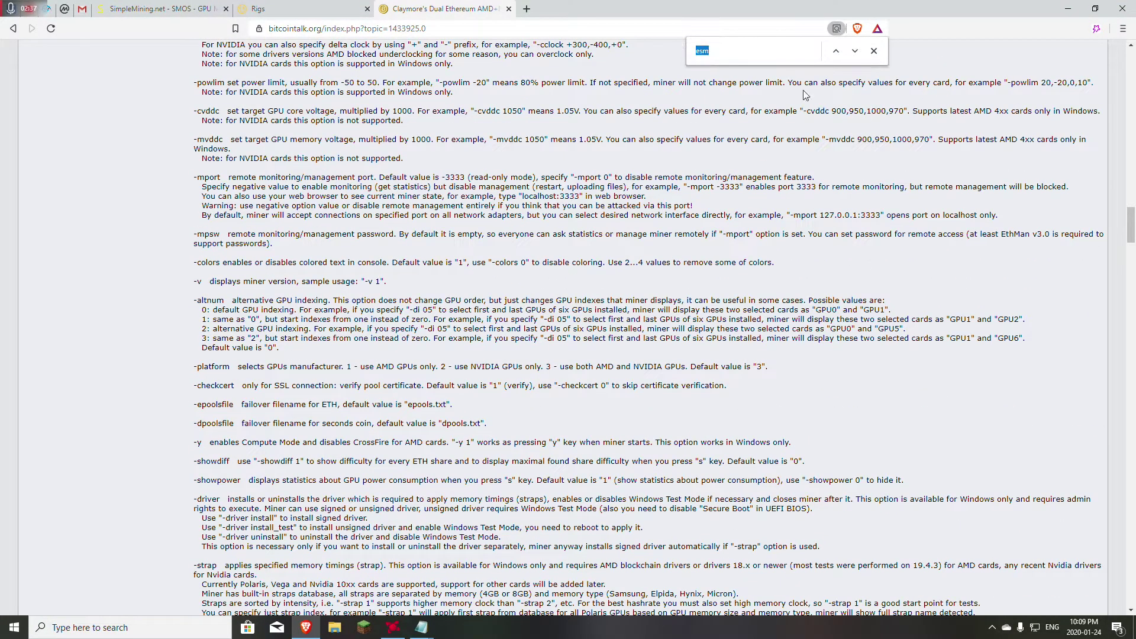
{"action": "type", "text": "esm"}
{"action": "key", "text": "ctrl+a"}
{"action": "type", "text": "n"}
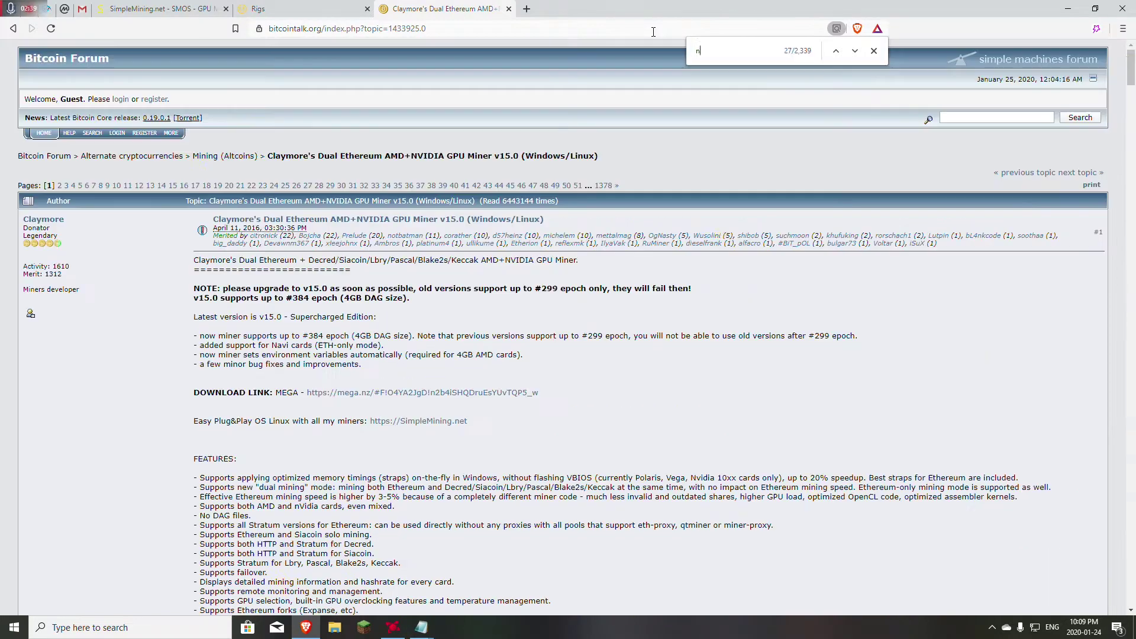
{"action": "type", "text": "icejas"}
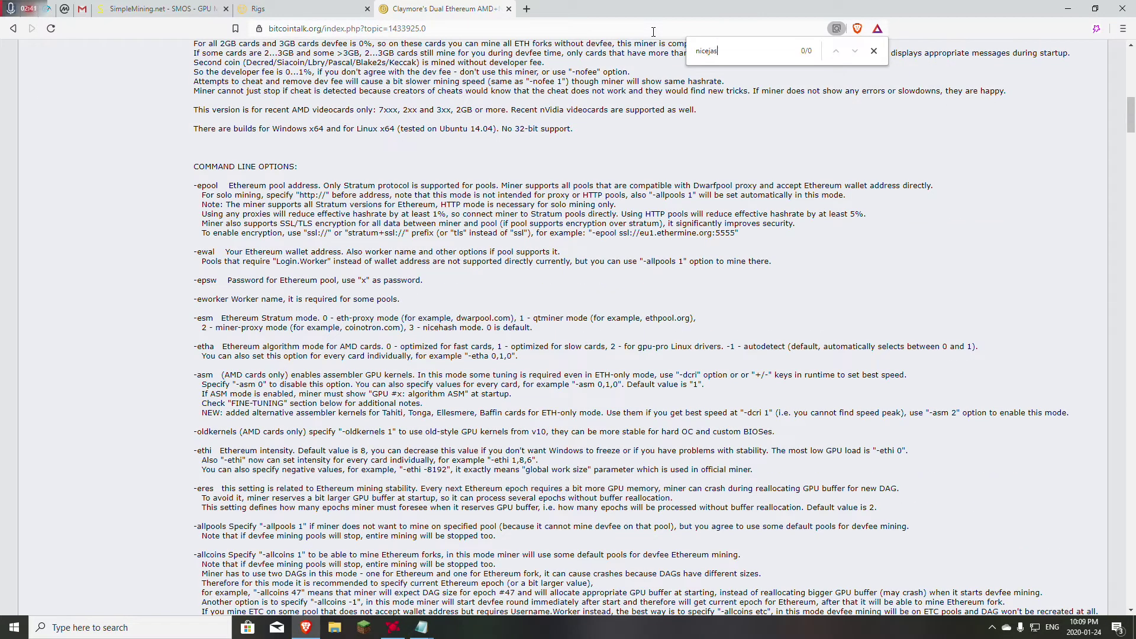
{"action": "key", "text": "BackSpace"}
{"action": "key", "text": "BackSpace"}
{"action": "type", "text": "hash"}
{"action": "left_click", "coordinate": [855, 51]}
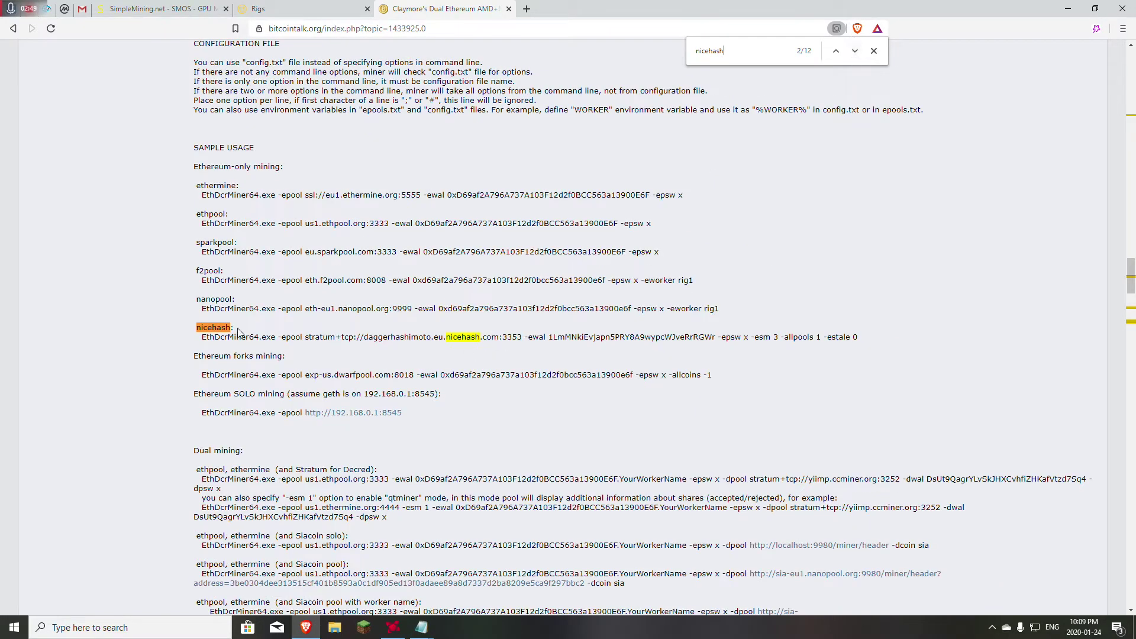
Copy the nicehash sample command's options from -epool through -estale 0, leaving out EthDcrMiner64.exe.
{"action": "left_click", "coordinate": [187, 341], "text": "shift"}
{"action": "left_click", "coordinate": [266, 336]}
{"action": "left_click_drag", "start_coordinate": [332, 336], "coordinate": [553, 353]}
{"action": "left_click", "coordinate": [593, 349]}
{"action": "left_click_drag", "start_coordinate": [201, 338], "coordinate": [278, 339]}
{"action": "left_click", "coordinate": [867, 339]}
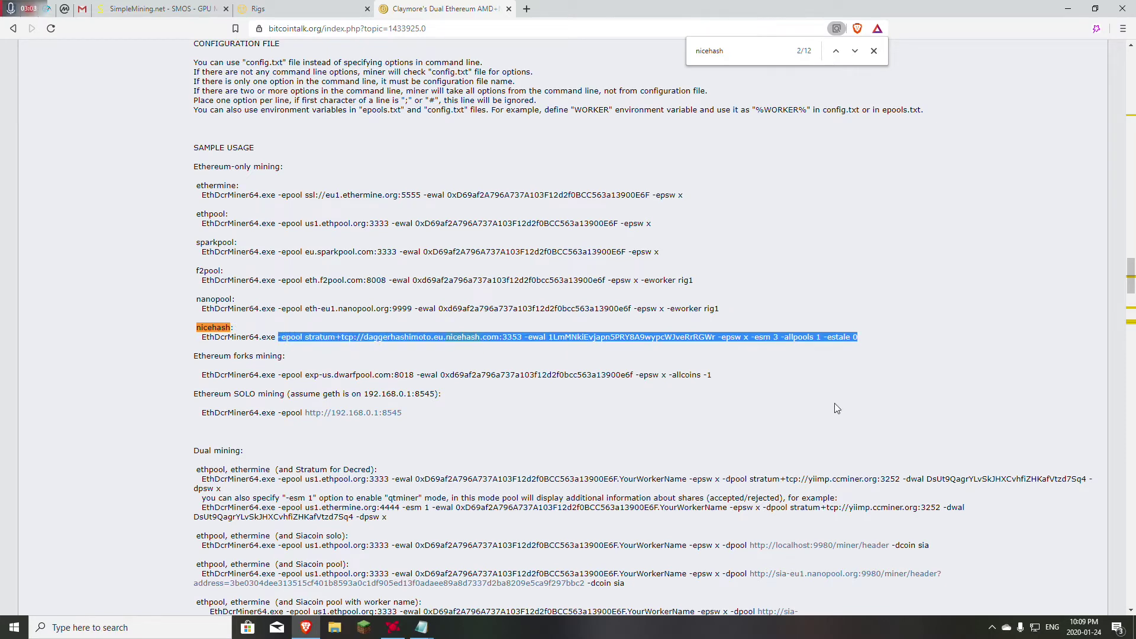
{"action": "right_click", "coordinate": [313, 339]}
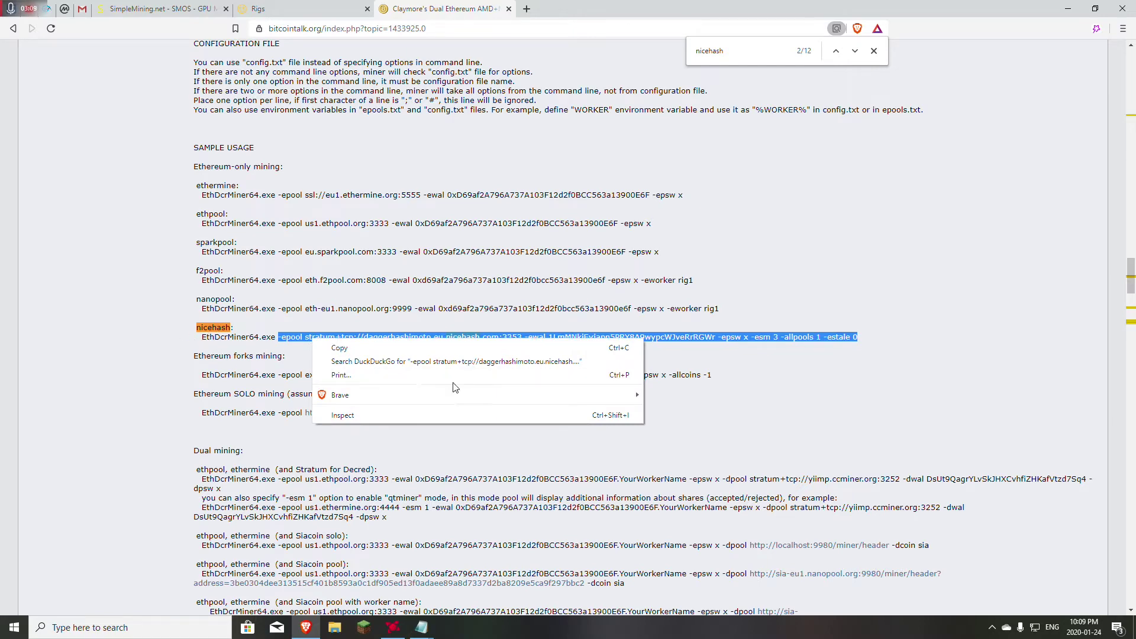
{"action": "left_click", "coordinate": [398, 348]}
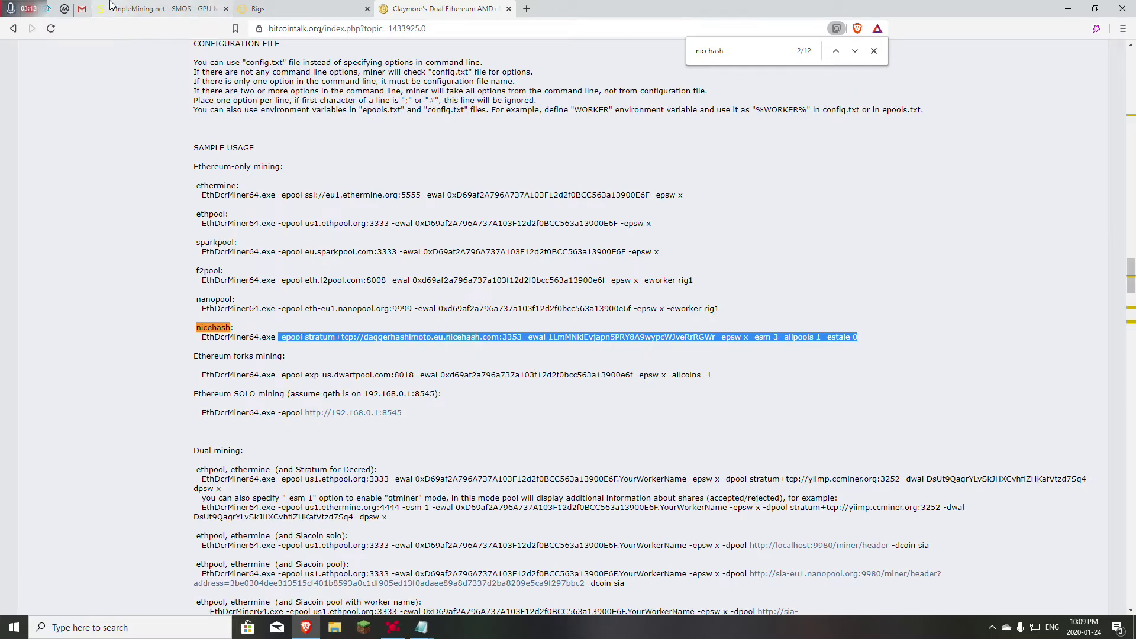
Switch back to SimpleMining and close the RyanMiner group configuration without saving, staying on the rig groups list.
{"action": "left_click", "coordinate": [159, 8]}
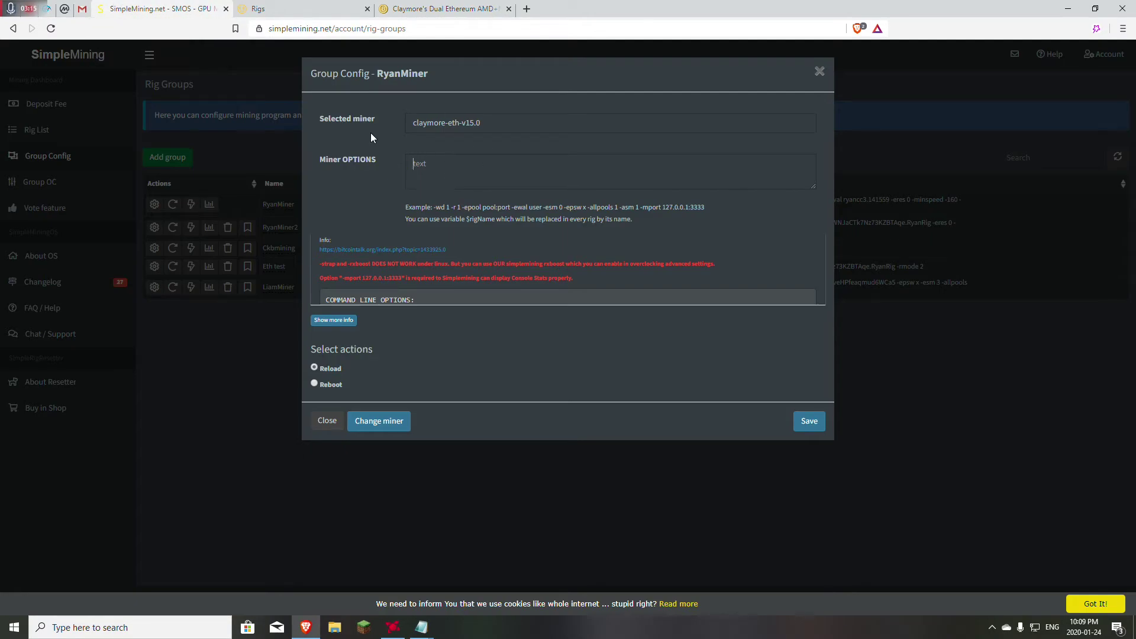
{"action": "left_click", "coordinate": [819, 70]}
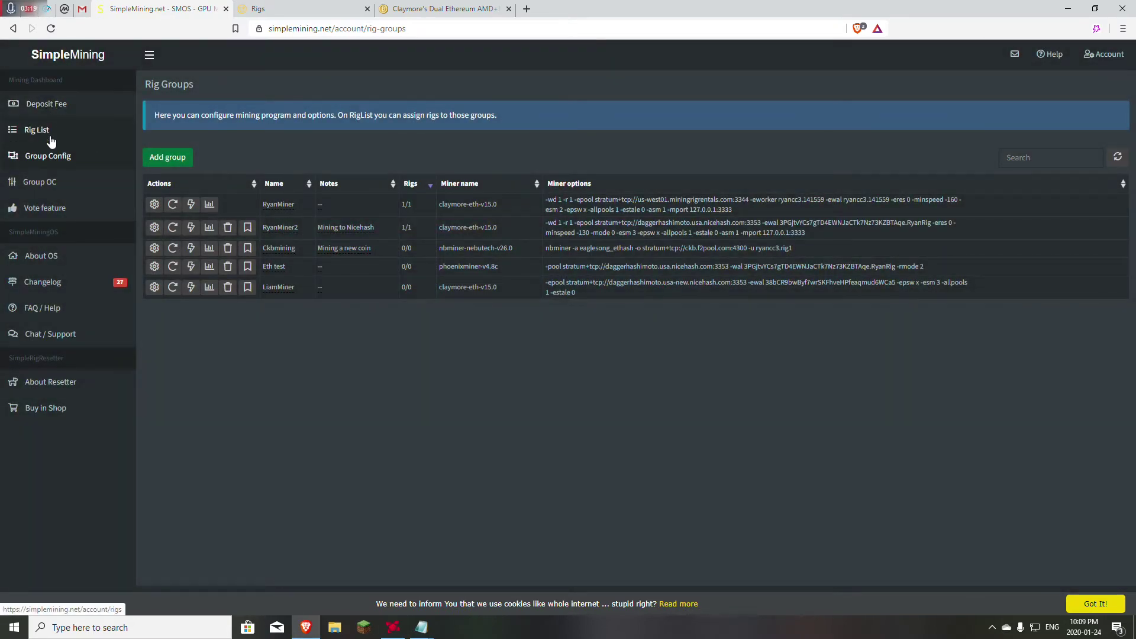
{"action": "left_click", "coordinate": [52, 162]}
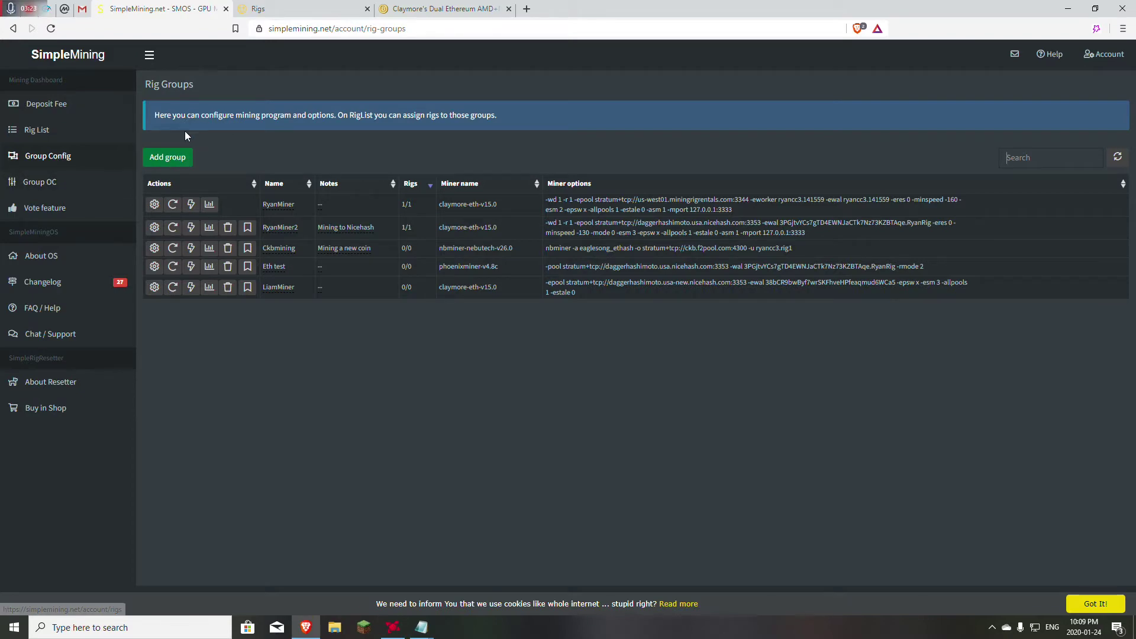
{"action": "left_click", "coordinate": [167, 165]}
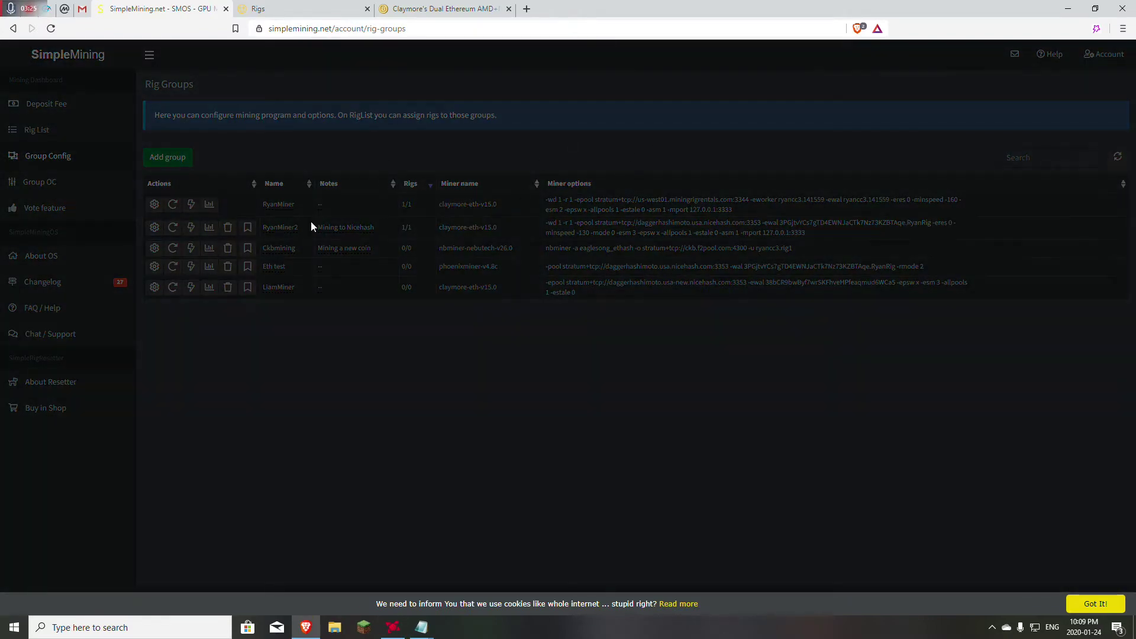
{"action": "scroll", "coordinate": [483, 116], "scroll_direction": "down", "scroll_amount": 1}
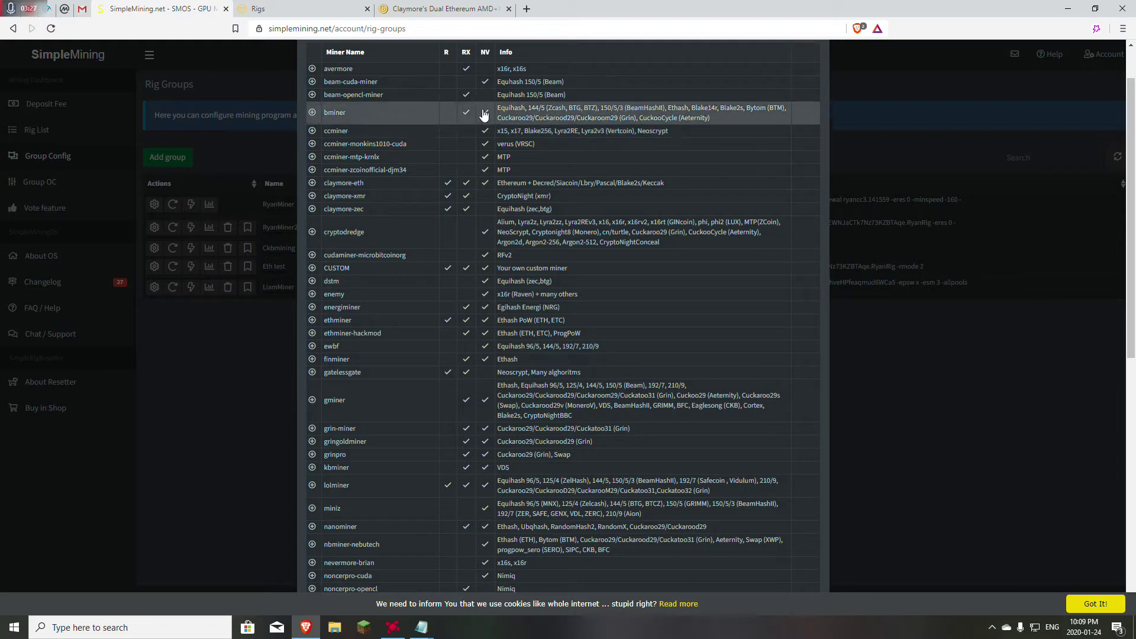
{"action": "scroll", "coordinate": [717, 116], "scroll_direction": "up", "scroll_amount": 1}
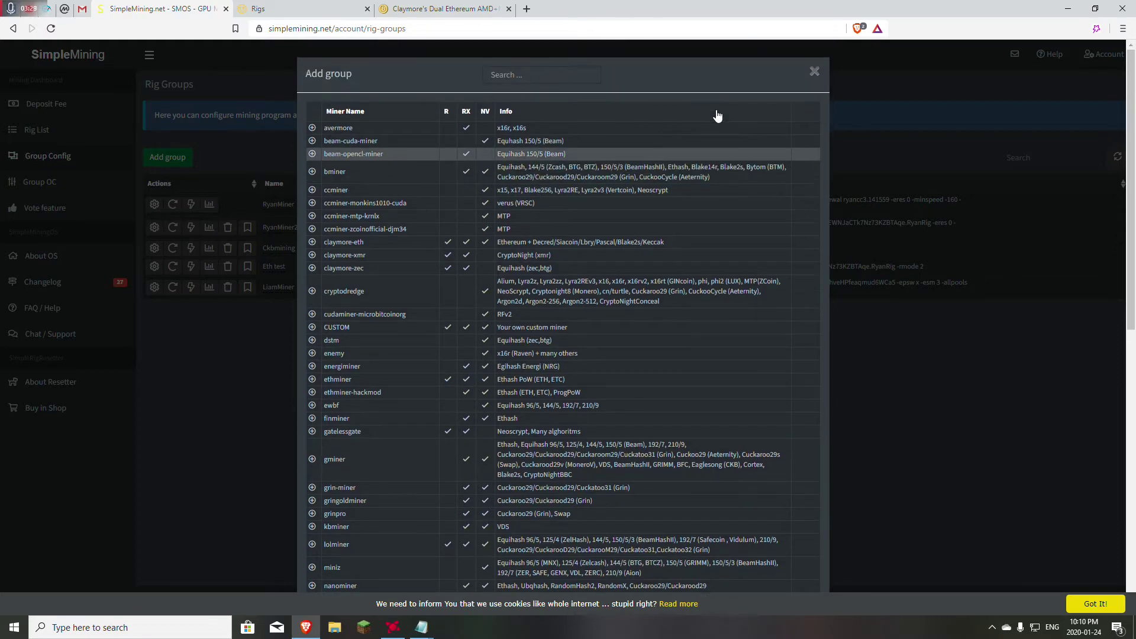
{"action": "left_click", "coordinate": [520, 68]}
{"action": "type", "text": "clay"}
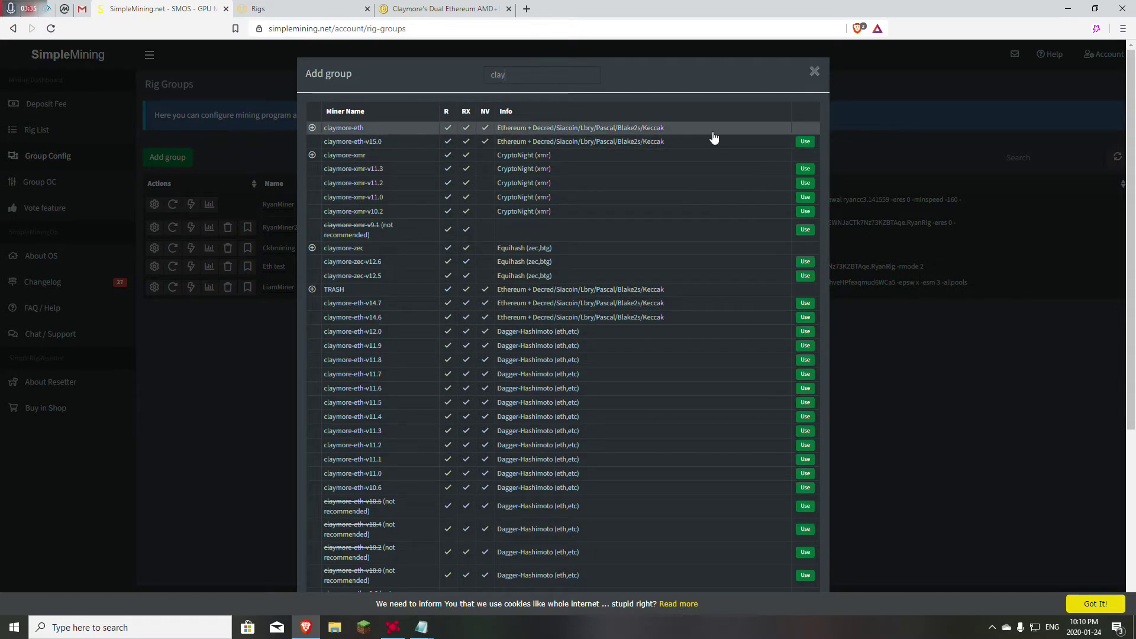
{"action": "left_click", "coordinate": [802, 142]}
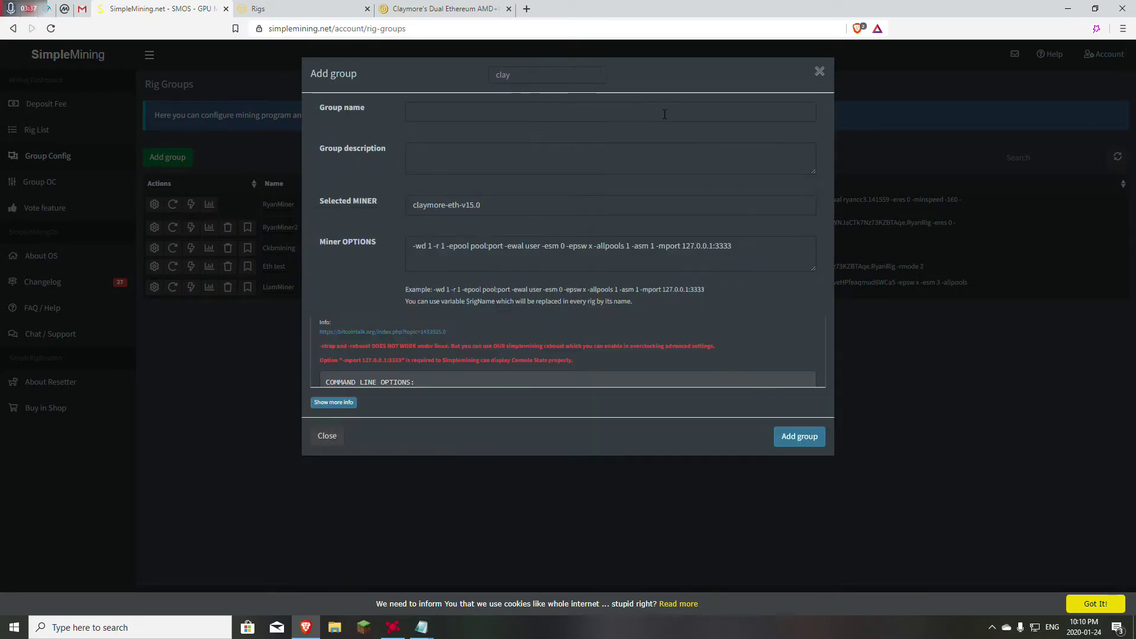
{"action": "left_click", "coordinate": [663, 113]}
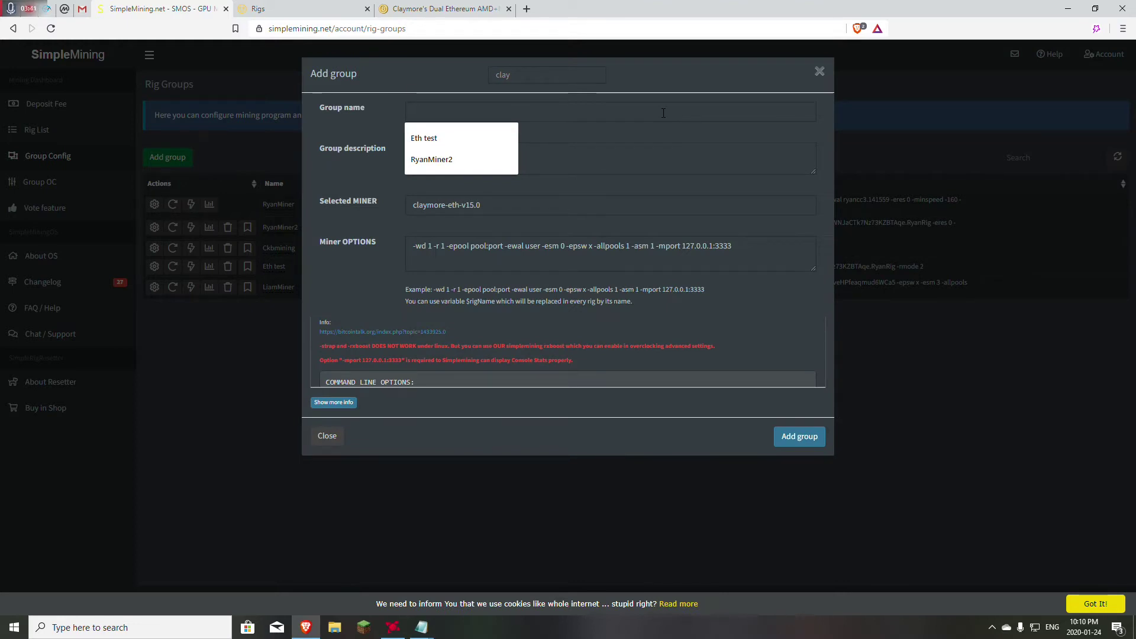
{"action": "type", "text": "Test"}
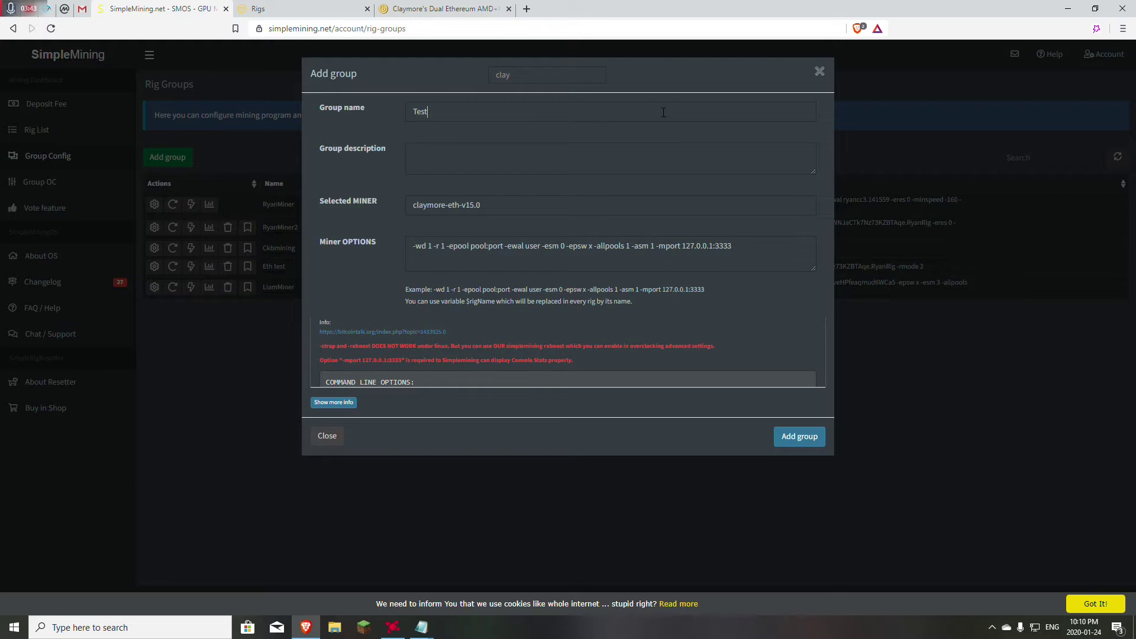
{"action": "left_click", "coordinate": [460, 145]}
{"action": "left_click_drag", "start_coordinate": [427, 205], "coordinate": [447, 203]}
{"action": "left_click_drag", "start_coordinate": [481, 205], "coordinate": [414, 205]}
{"action": "left_click", "coordinate": [414, 208]}
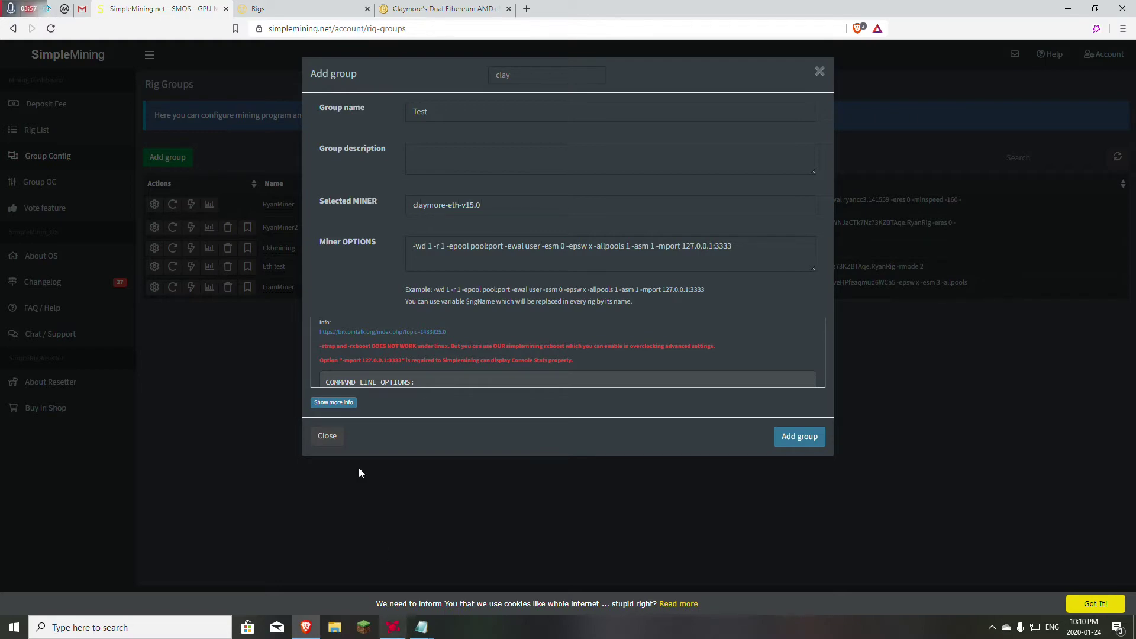
{"action": "left_click", "coordinate": [329, 437]}
Start a new rig group with the claymore-eth-v15.0 miner, found by filtering for "clay", and name the group Test.
{"action": "left_click", "coordinate": [184, 159]}
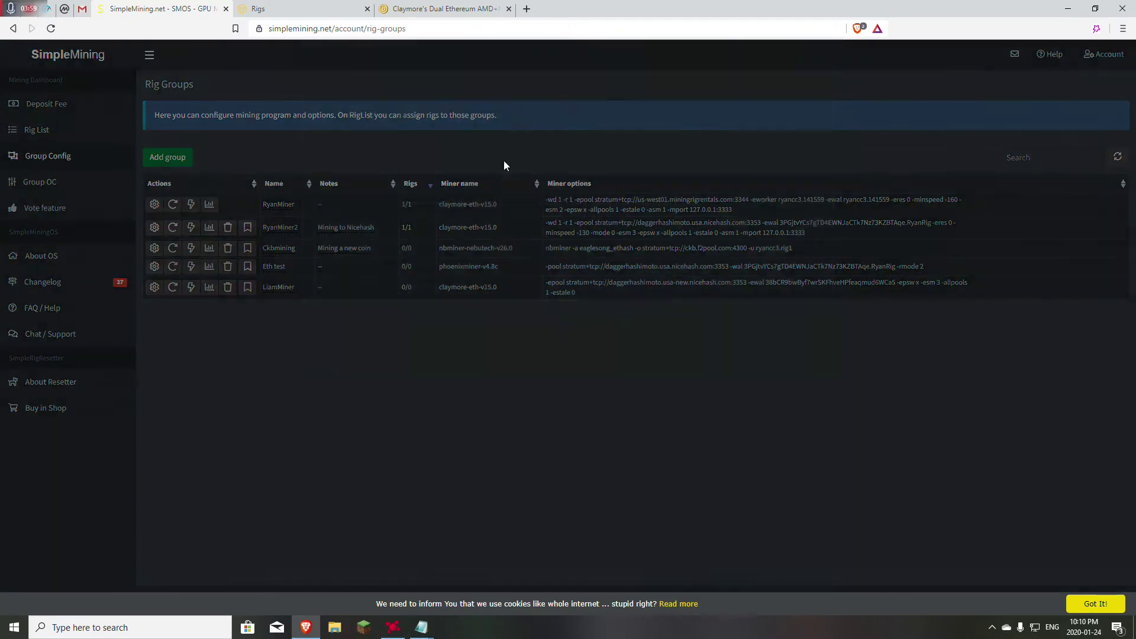
{"action": "left_click", "coordinate": [414, 261]}
{"action": "scroll", "coordinate": [535, 104], "scroll_direction": "up", "scroll_amount": 1}
{"action": "type", "text": "c"}
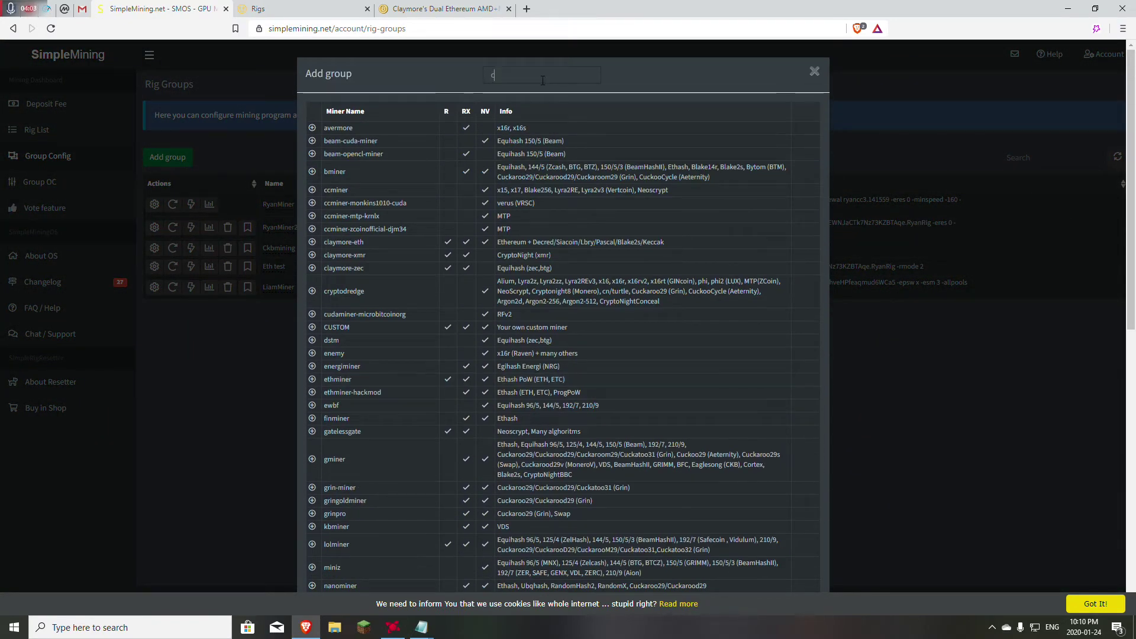
{"action": "type", "text": "lay"}
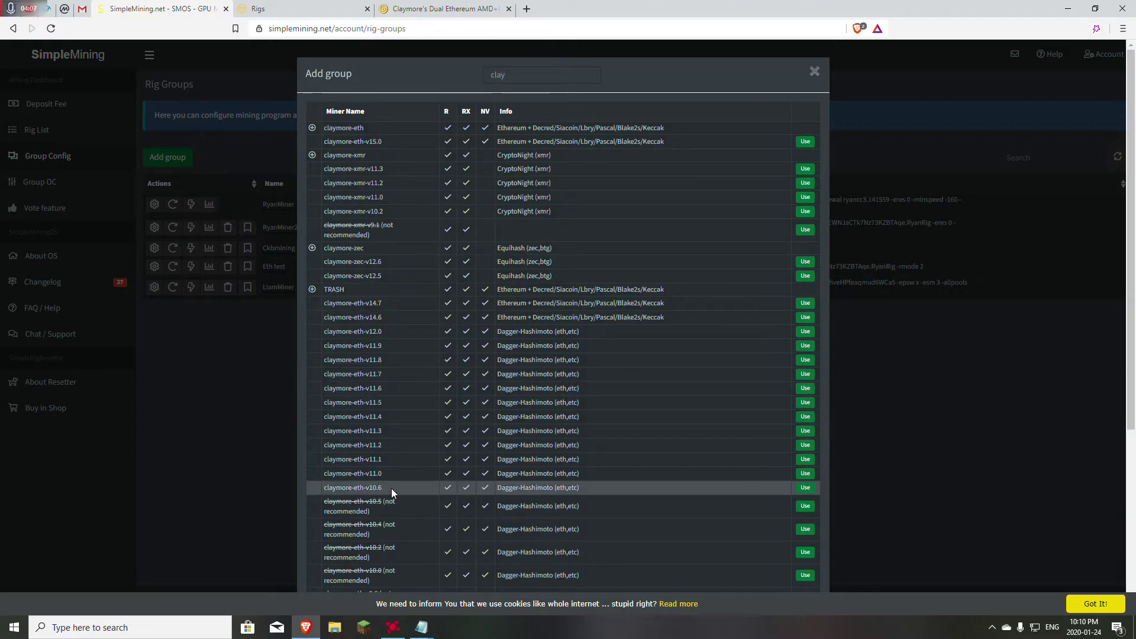
{"action": "scroll", "coordinate": [392, 488], "scroll_direction": "down", "scroll_amount": 5}
{"action": "scroll", "coordinate": [392, 488], "scroll_direction": "up", "scroll_amount": 5}
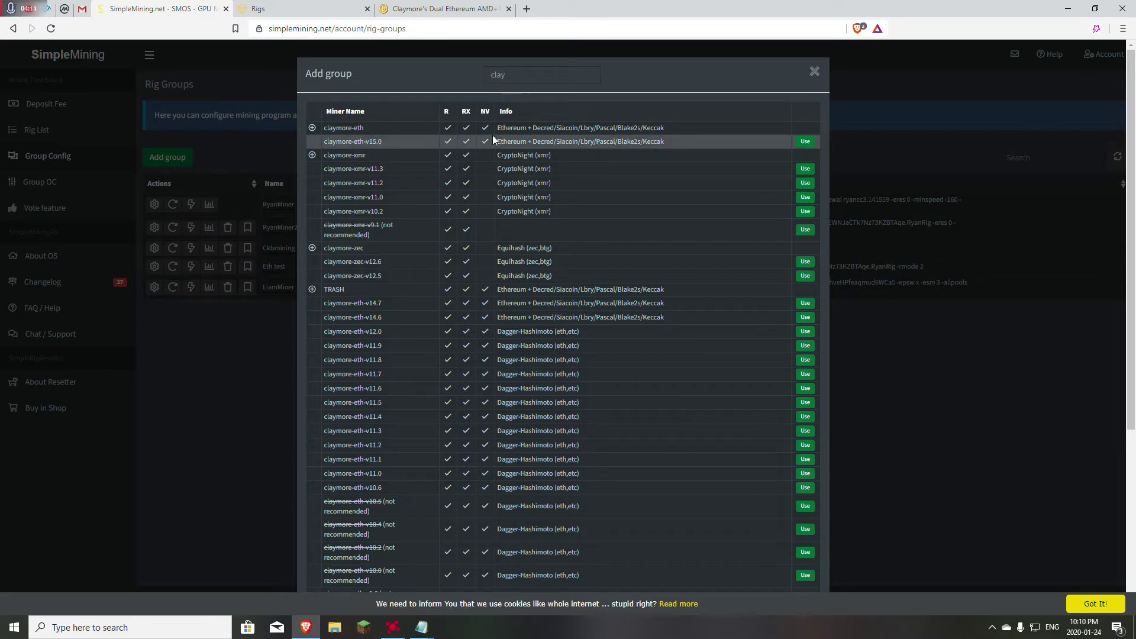
{"action": "left_click", "coordinate": [805, 141]}
{"action": "left_click", "coordinate": [498, 118]}
{"action": "type", "text": "Testr"}
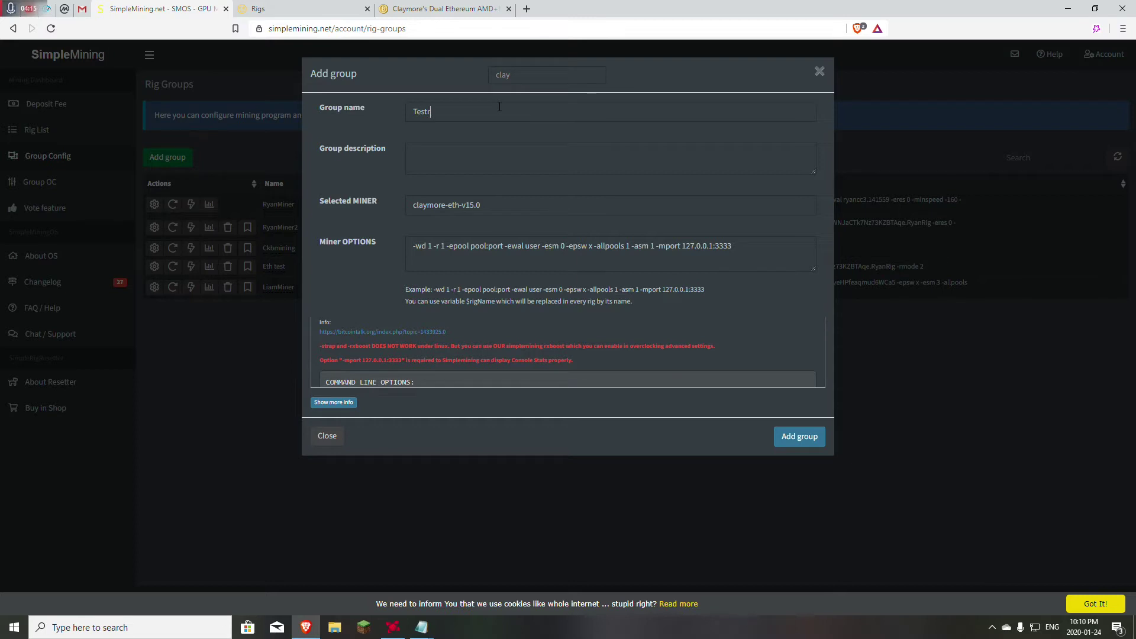
Replace the new group's default miner options with the copied NiceHash sample options, from -epool through -estale 0.
{"action": "left_click_drag", "start_coordinate": [751, 247], "coordinate": [590, 248]}
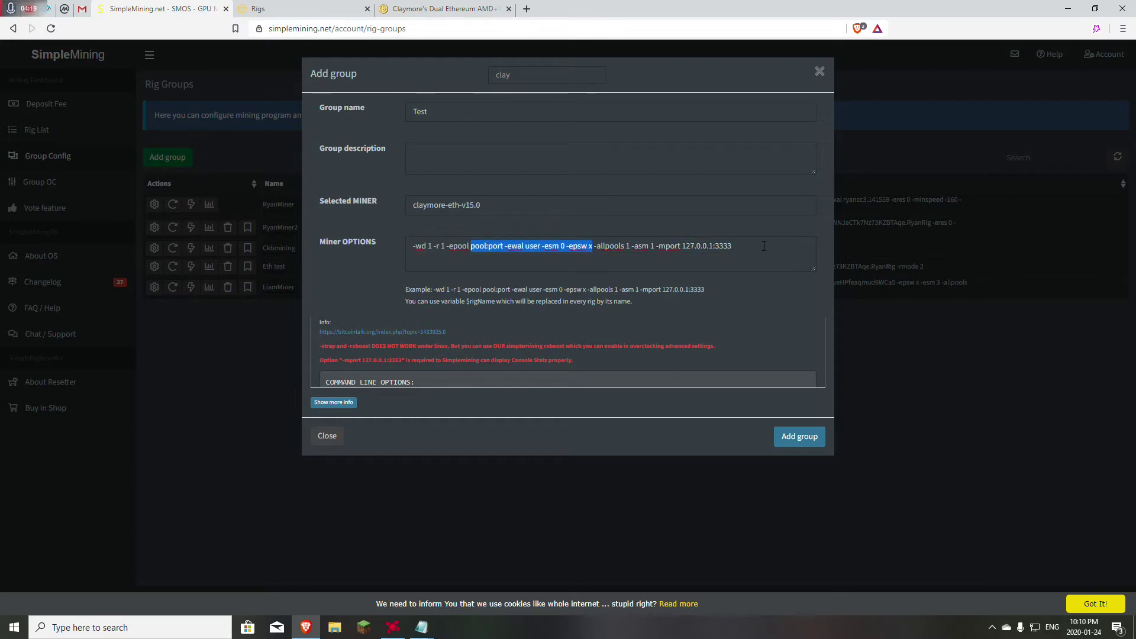
{"action": "left_click_drag", "start_coordinate": [763, 246], "coordinate": [399, 234]}
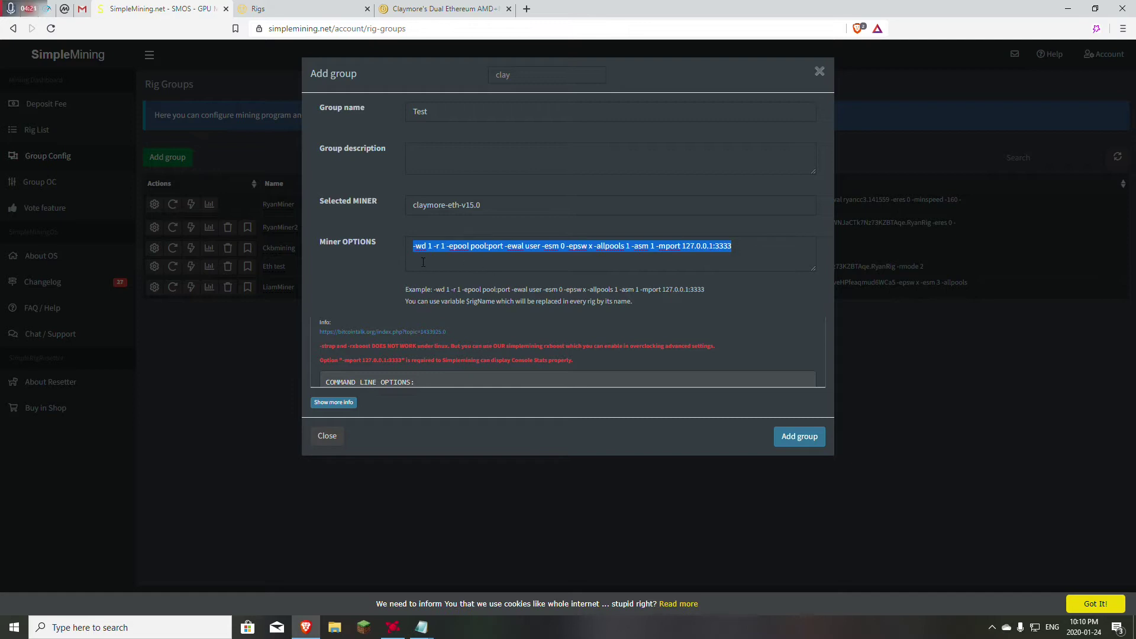
{"action": "type", "text": "-epool stratum+tcp://daggerhashimoto.eu.nicehash.com:3353 -ewal 1LmMNkiEvjapn5PRY8A9wypcWJveRrRGWr -epsw x -esm 3 -allpools 1 -estale 0"}
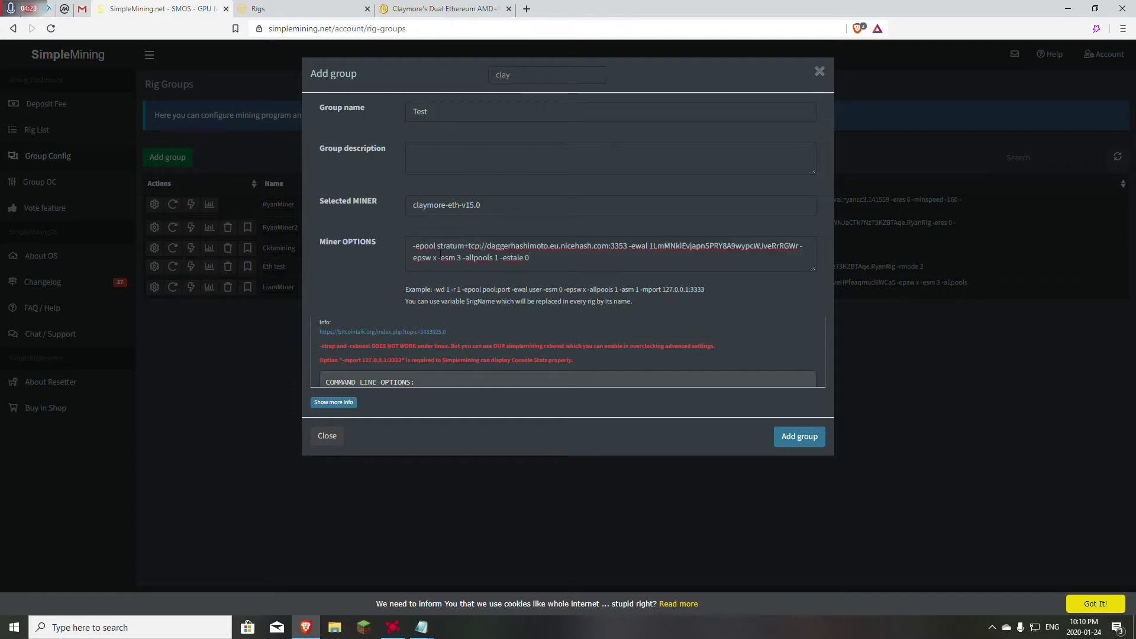
{"action": "triple_click", "coordinate": [444, 249]}
{"action": "left_click_drag", "start_coordinate": [443, 247], "coordinate": [598, 246]}
{"action": "left_click", "coordinate": [486, 258]}
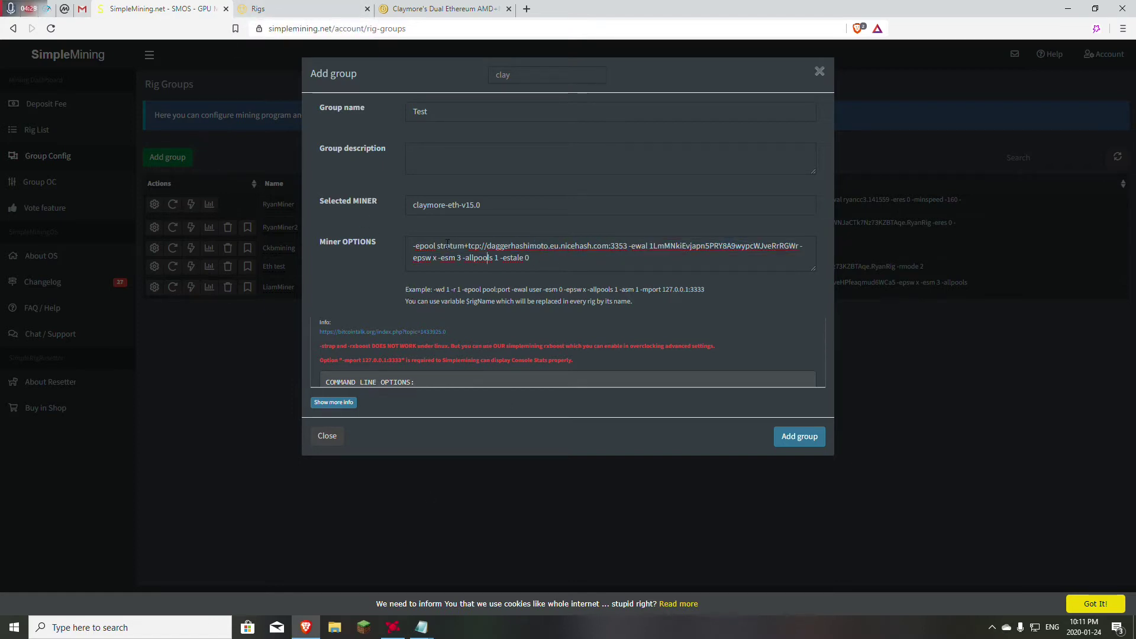
Replace the -epool address in the miner options with NiceHash's stratum URL, stratum+tcp://daggerhashimoto.usa.nicehash.com:3353.
{"action": "left_click", "coordinate": [302, 9]}
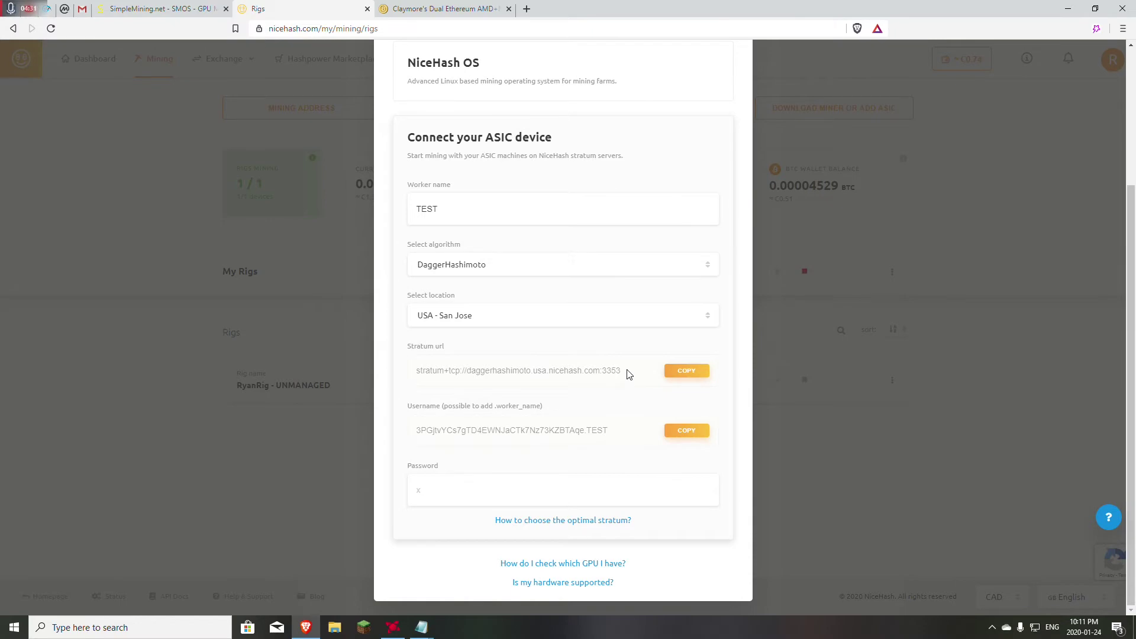
{"action": "left_click_drag", "start_coordinate": [594, 371], "coordinate": [398, 371]}
{"action": "left_click", "coordinate": [686, 371]}
{"action": "left_click", "coordinate": [443, 8]}
{"action": "left_click", "coordinate": [159, 8]}
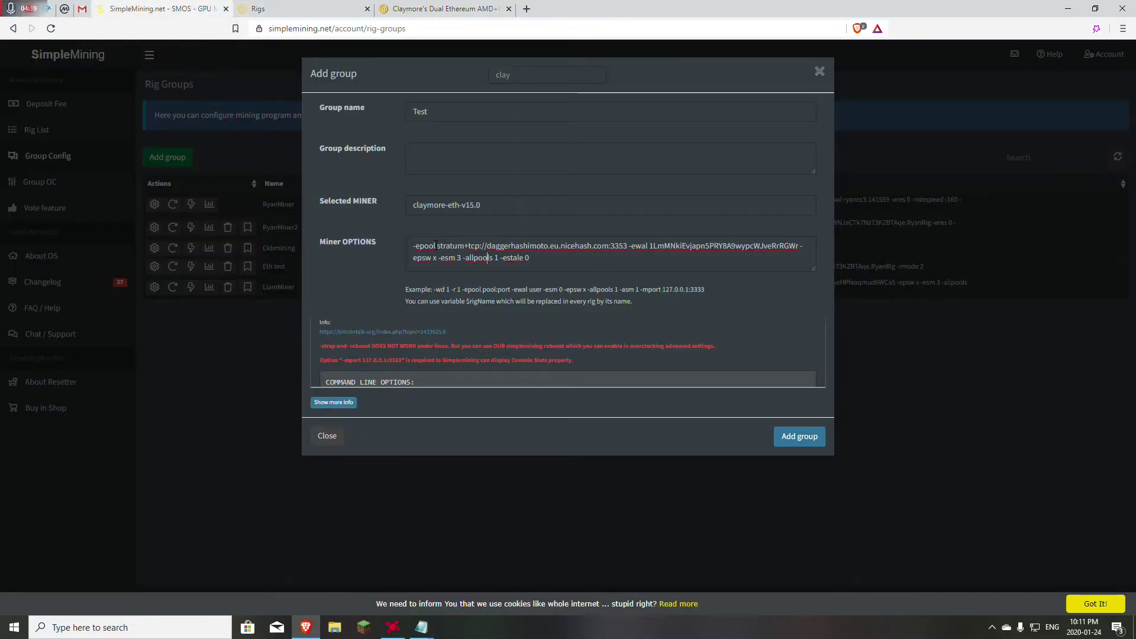
{"action": "left_click_drag", "start_coordinate": [438, 245], "coordinate": [627, 244]}
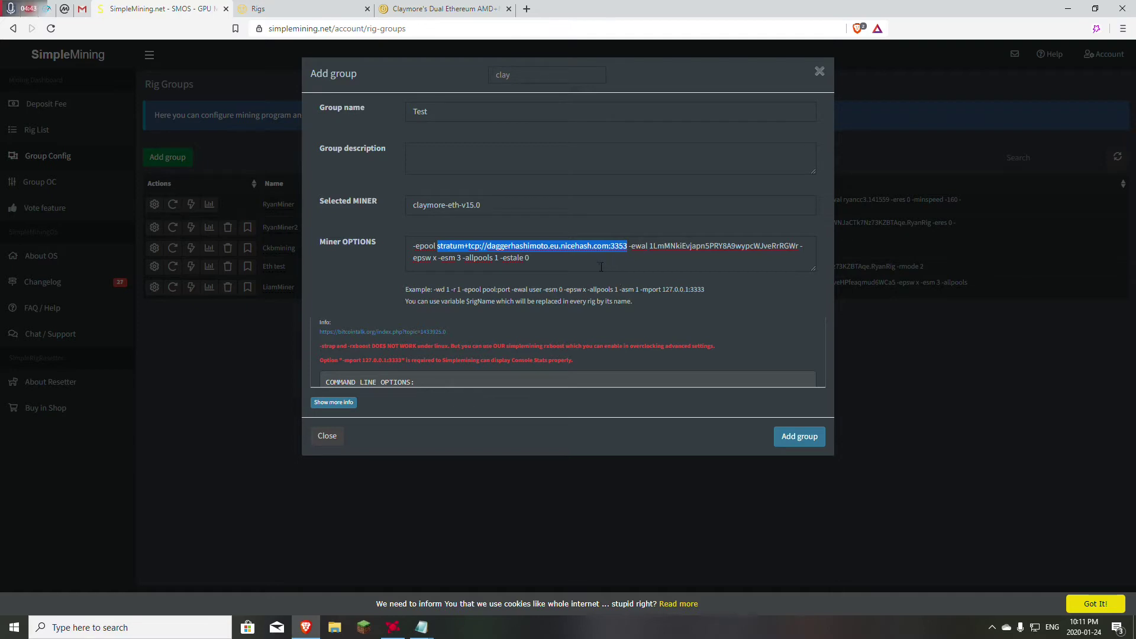
{"action": "key", "text": "ctrl+v"}
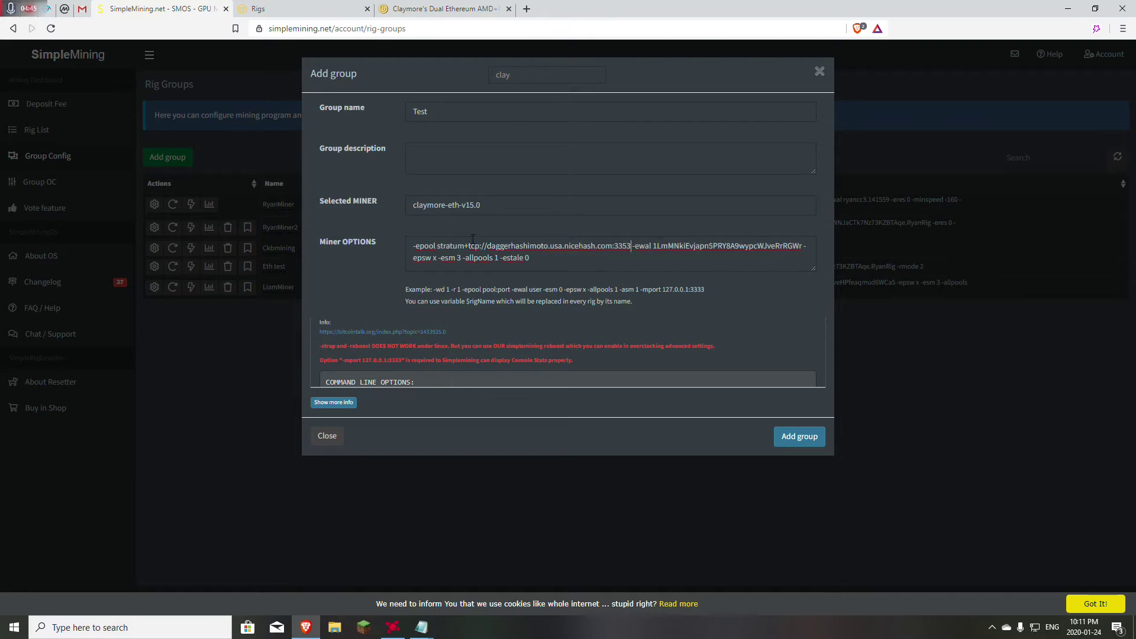
{"action": "right_click", "coordinate": [640, 242]}
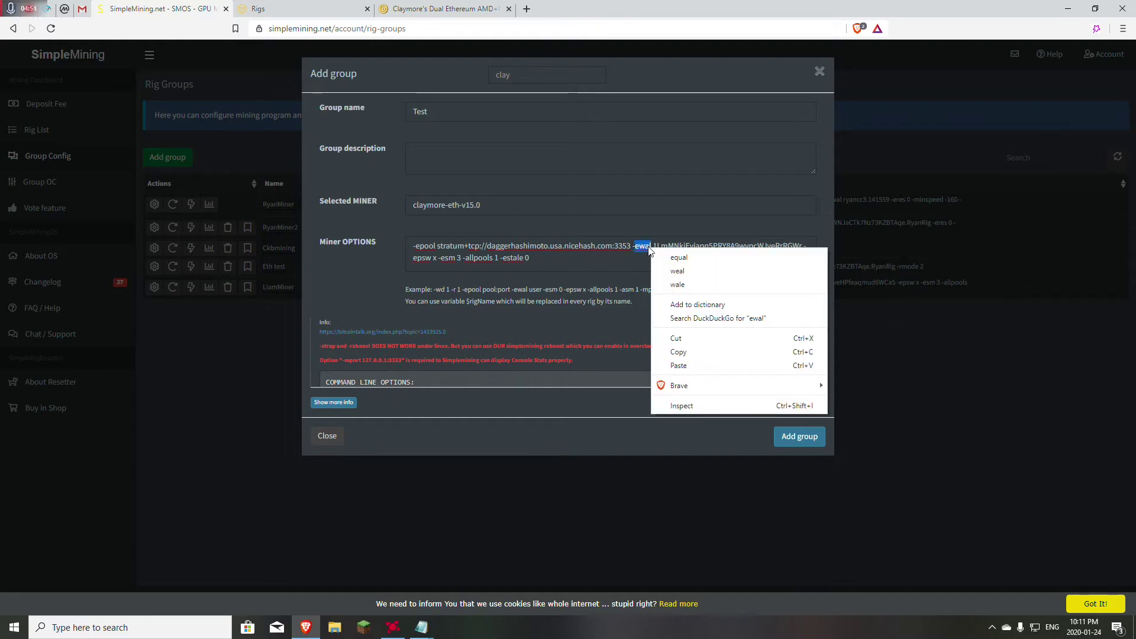
{"action": "left_click", "coordinate": [651, 245]}
{"action": "left_click_drag", "start_coordinate": [651, 244], "coordinate": [654, 244]}
{"action": "double_click", "coordinate": [642, 247]}
{"action": "left_click", "coordinate": [639, 254]}
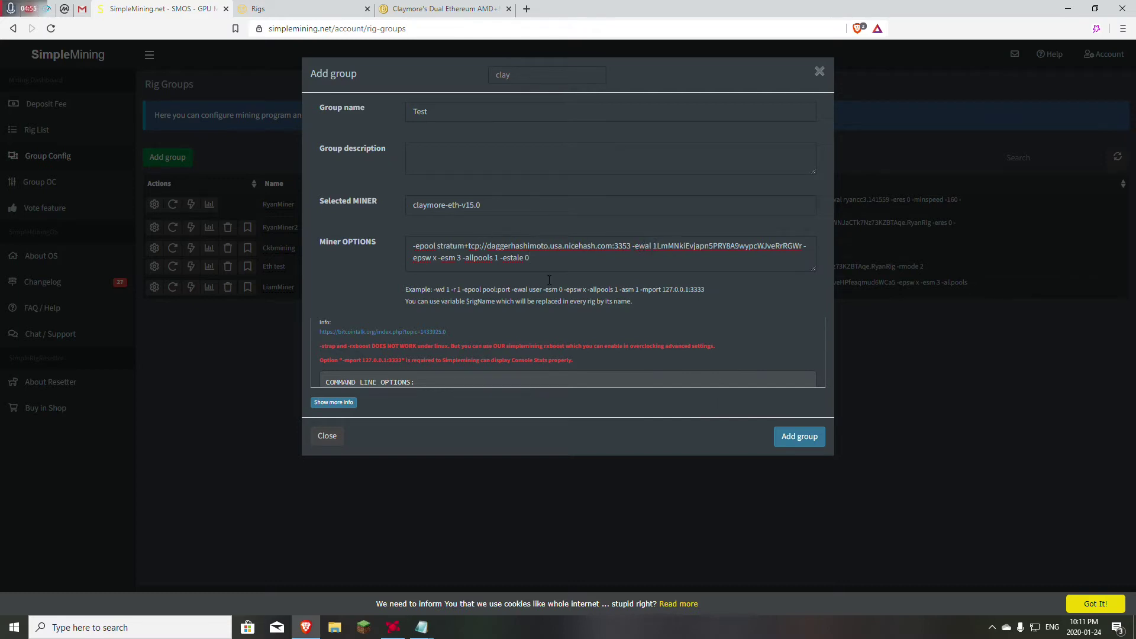
{"action": "left_click_drag", "start_coordinate": [654, 246], "coordinate": [806, 247]}
{"action": "left_click", "coordinate": [773, 253]}
Replace the sample wallet address after -ewal with the username copied from the NiceHash connection form, including the .TEST worker suffix.
{"action": "left_click", "coordinate": [252, 8]}
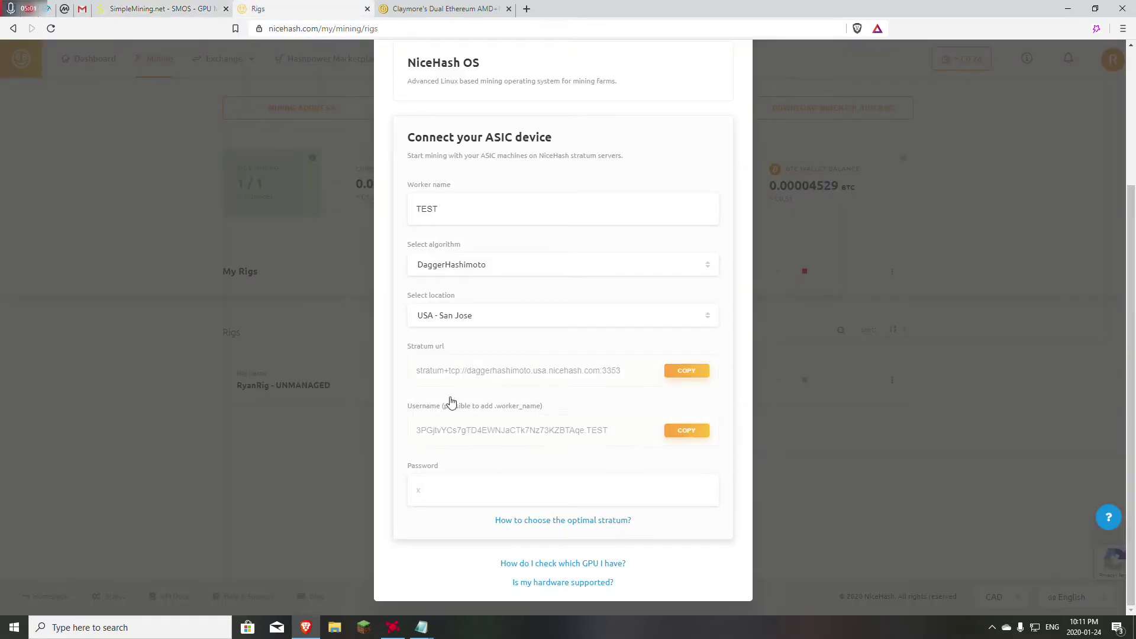
{"action": "left_click", "coordinate": [698, 434]}
{"action": "left_click", "coordinate": [160, 8]}
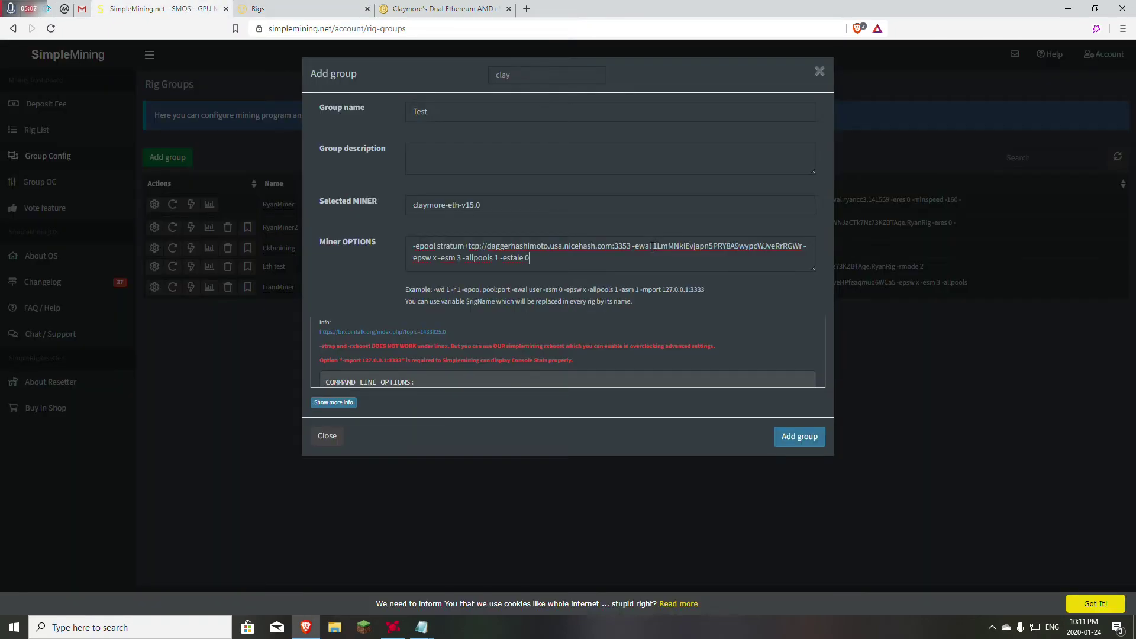
{"action": "left_click_drag", "start_coordinate": [653, 245], "coordinate": [799, 249]}
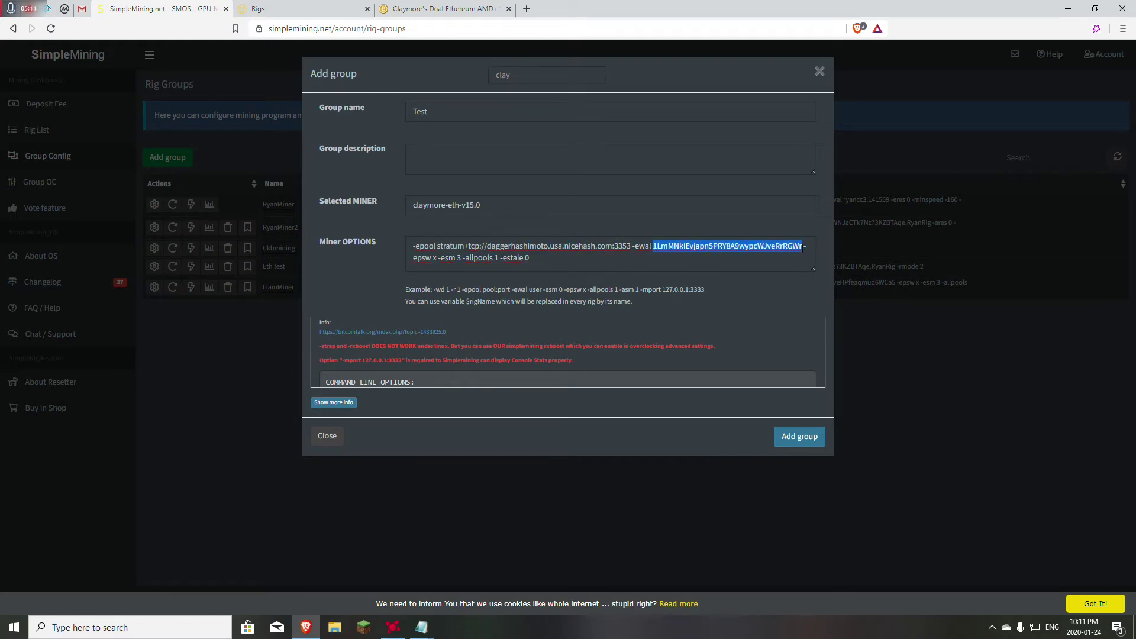
{"action": "right_click", "coordinate": [784, 247]}
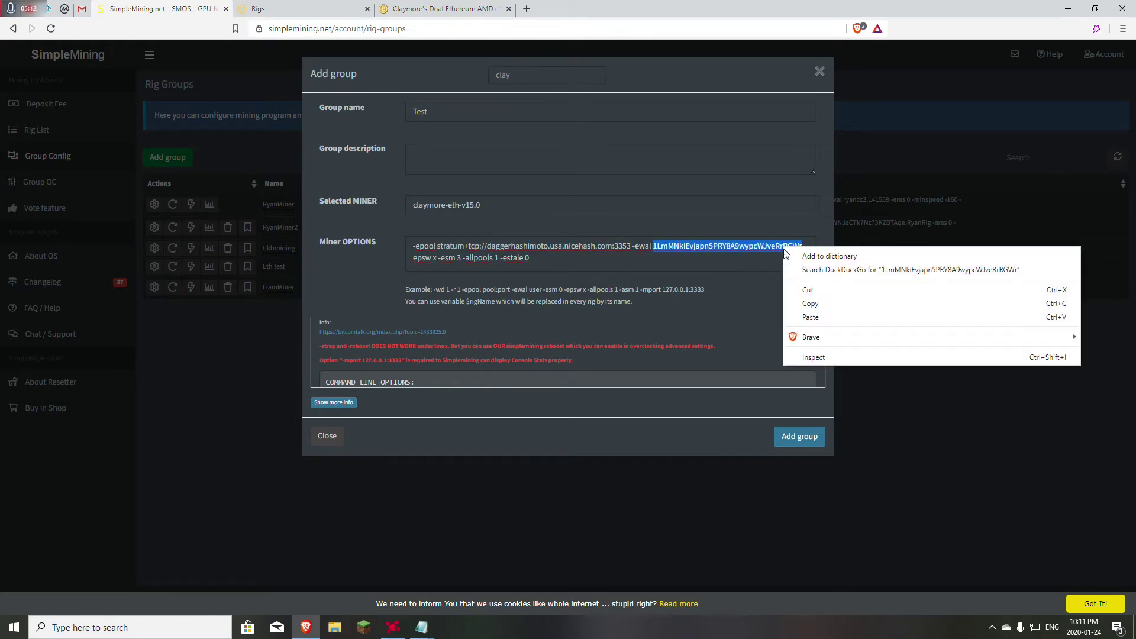
{"action": "left_click", "coordinate": [804, 319]}
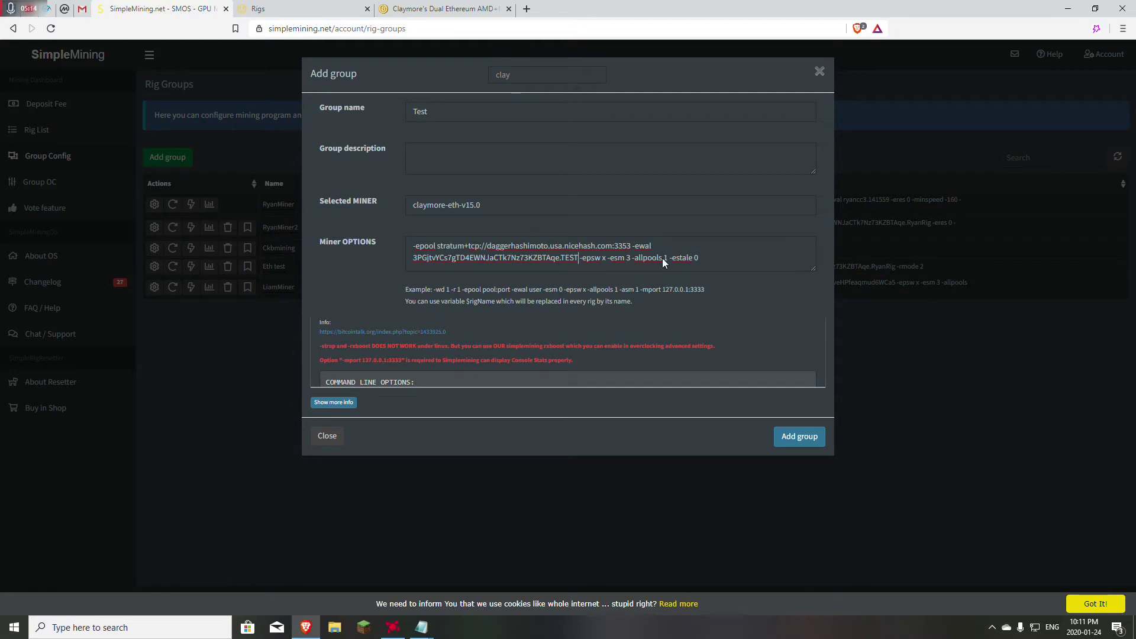
Check the -epsw x option and the rest of the miner options against the password field in NiceHash's connection form.
{"action": "double_click", "coordinate": [582, 258]}
{"action": "left_click", "coordinate": [278, 8]}
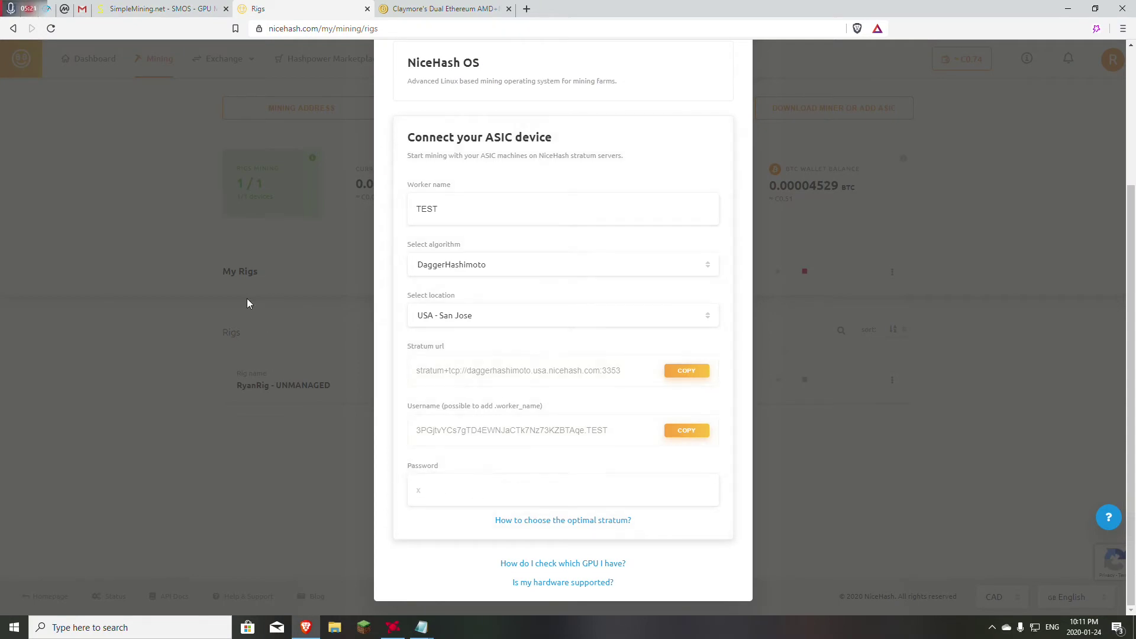
{"action": "left_click", "coordinate": [142, 7]}
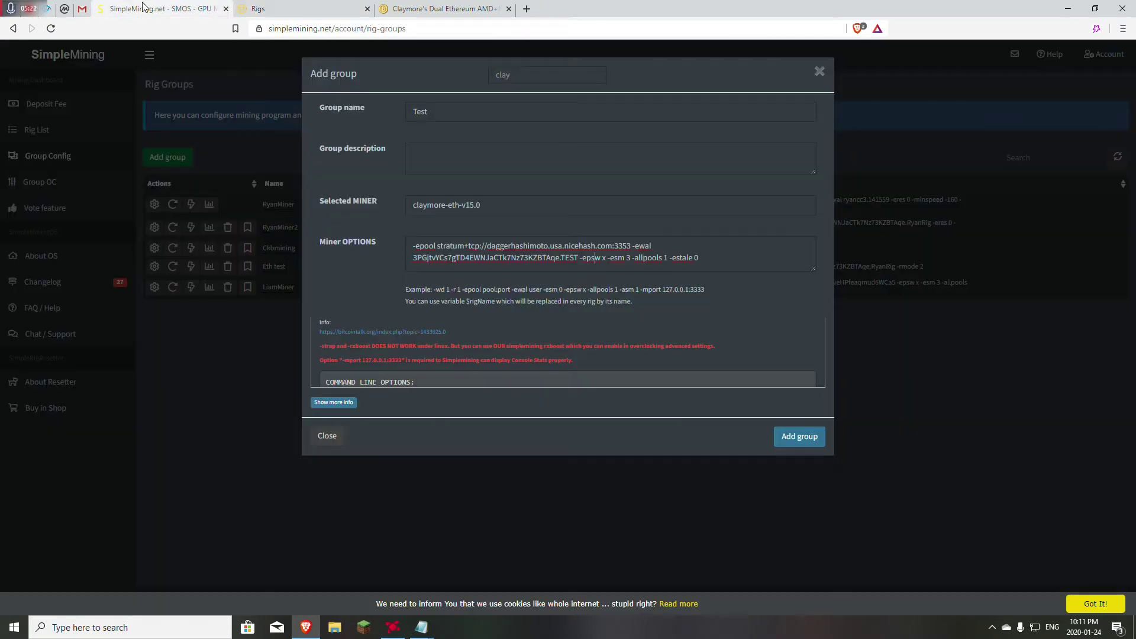
{"action": "double_click", "coordinate": [604, 258]}
{"action": "left_click", "coordinate": [597, 258]}
{"action": "left_click_drag", "start_coordinate": [608, 257], "coordinate": [413, 258]}
{"action": "left_click", "coordinate": [694, 258]}
{"action": "left_click", "coordinate": [673, 263]}
Review the sample usage and the option descriptions from -ewal to -ttli in the Claymore forum thread.
{"action": "left_click", "coordinate": [438, 9]}
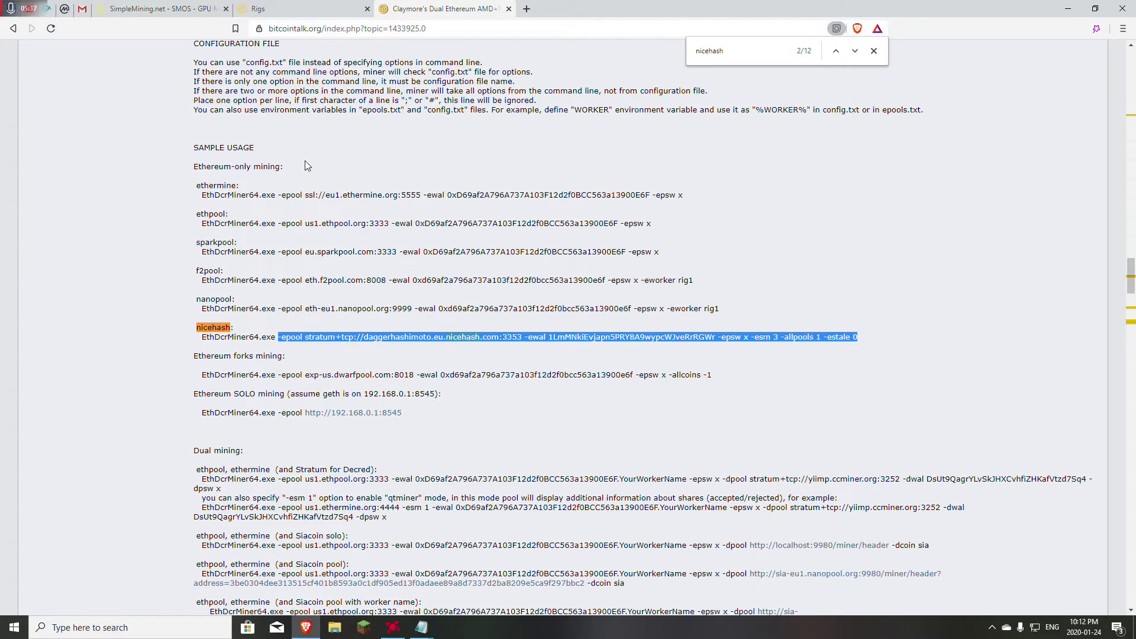
{"action": "scroll", "coordinate": [239, 375], "scroll_direction": "down", "scroll_amount": 6}
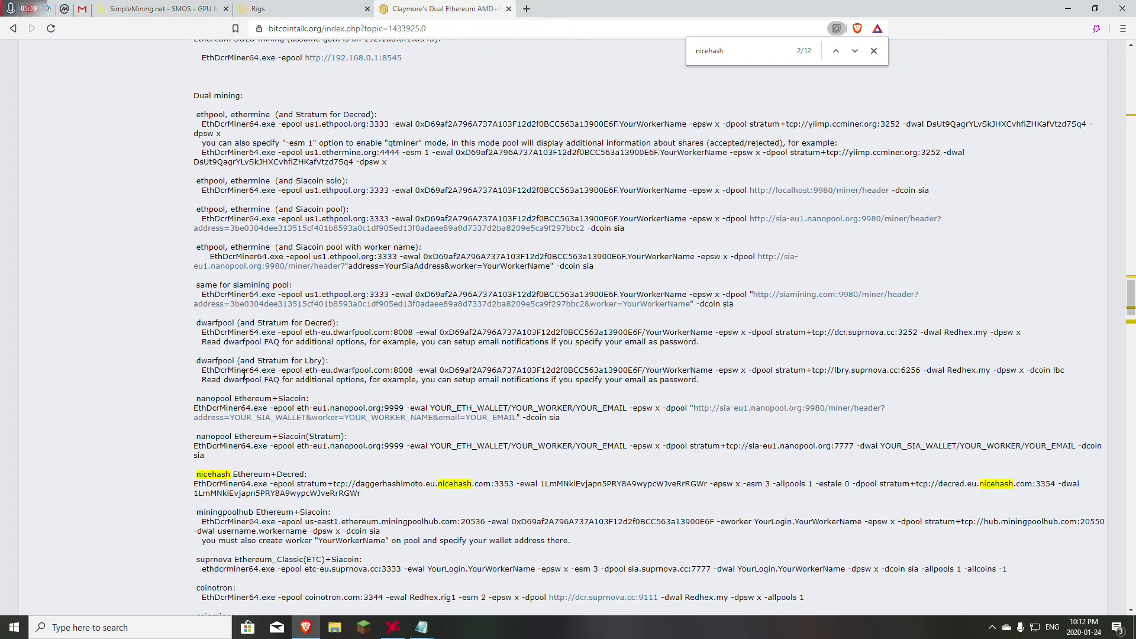
{"action": "scroll", "coordinate": [239, 375], "scroll_direction": "up", "scroll_amount": 15}
{"action": "scroll", "coordinate": [147, 379], "scroll_direction": "down", "scroll_amount": 10}
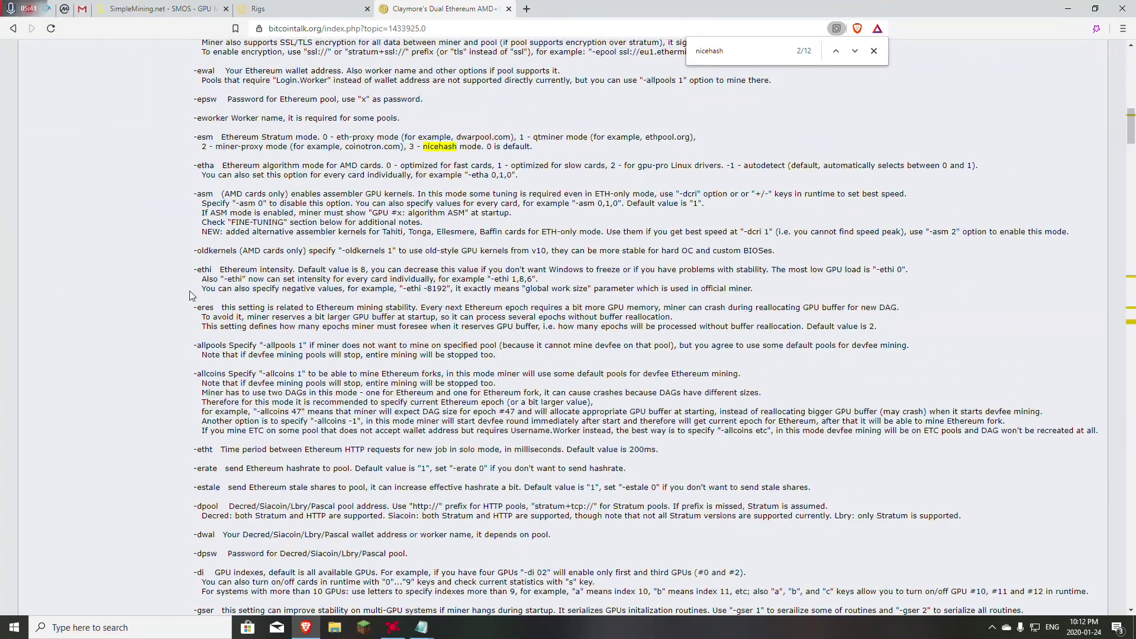
{"action": "left_click_drag", "start_coordinate": [222, 193], "coordinate": [294, 203]}
{"action": "left_click", "coordinate": [246, 328]}
{"action": "scroll", "coordinate": [1088, 377], "scroll_direction": "down", "scroll_amount": 6}
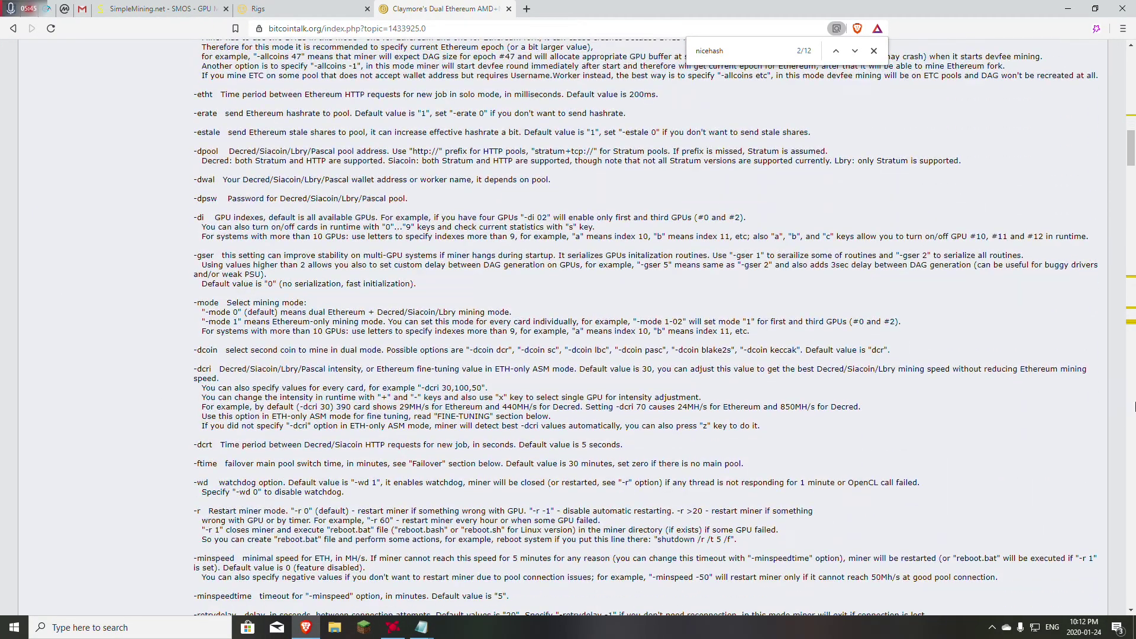
{"action": "scroll", "coordinate": [222, 494], "scroll_direction": "down", "scroll_amount": 7}
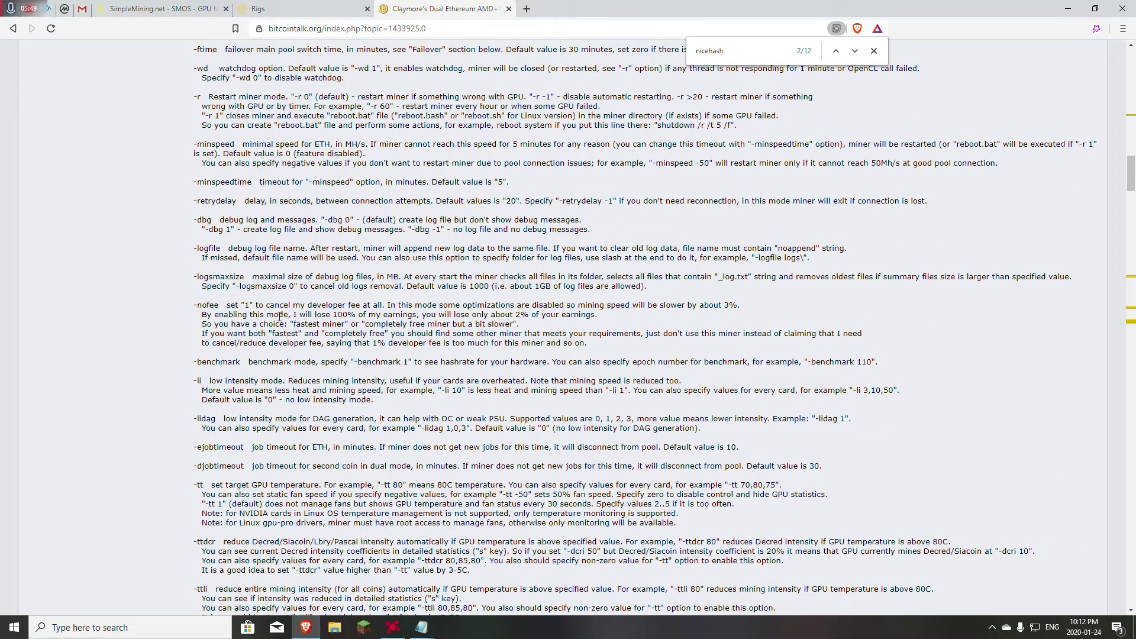
{"action": "key", "text": "Home"}
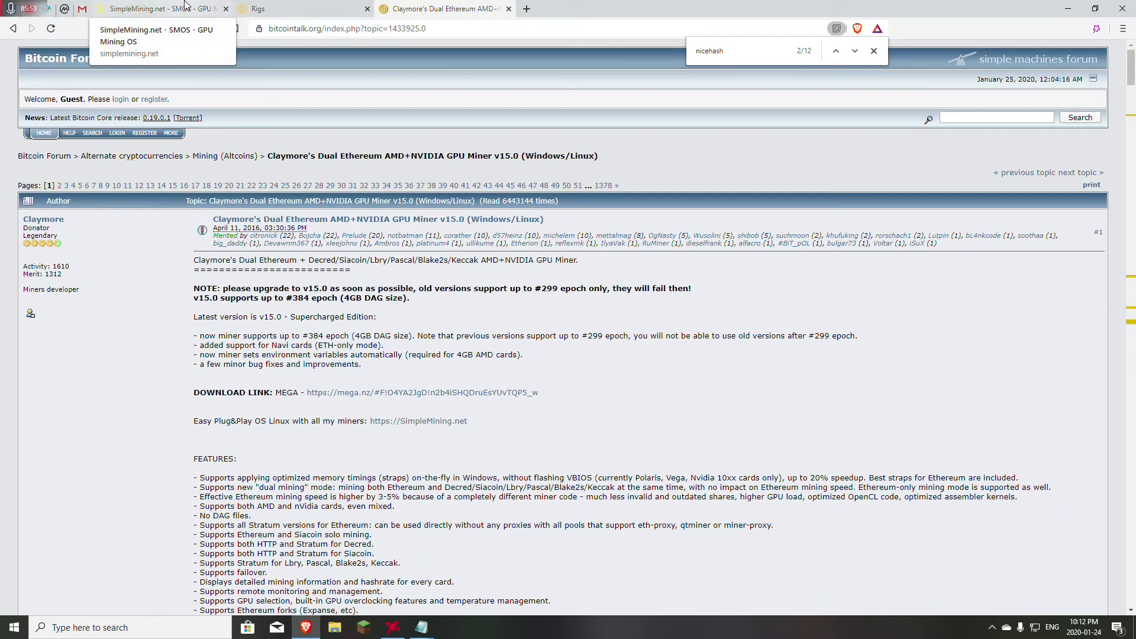
Return to SimpleMining and add the Test group with the claymore-eth-v15.0 miner and the entered NiceHash options.
{"action": "left_click", "coordinate": [159, 8]}
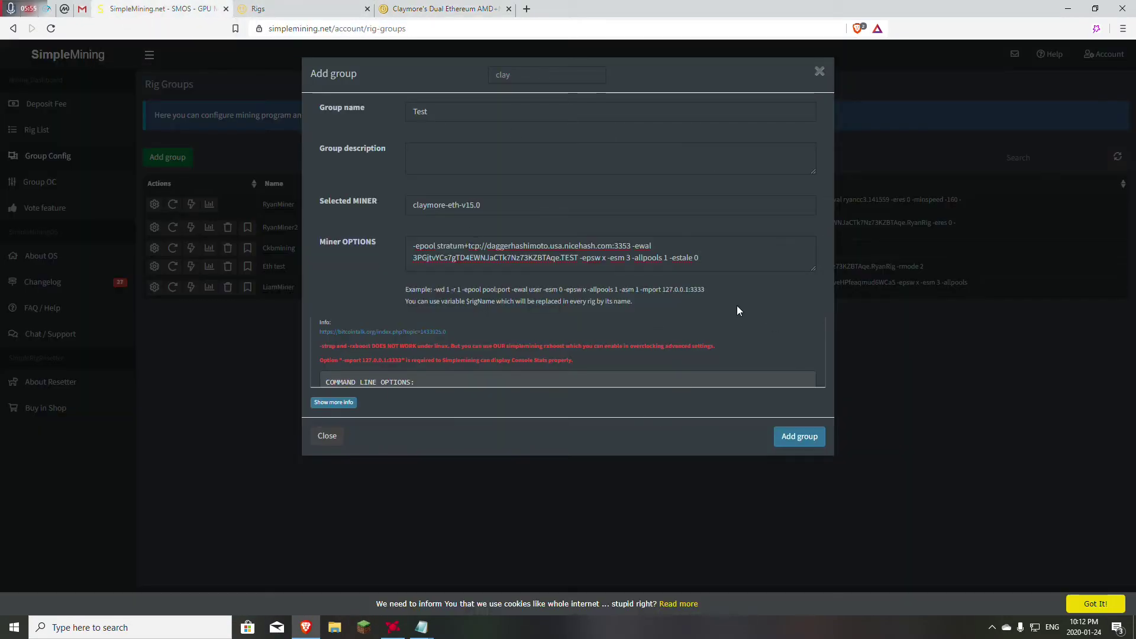
{"action": "left_click", "coordinate": [799, 435]}
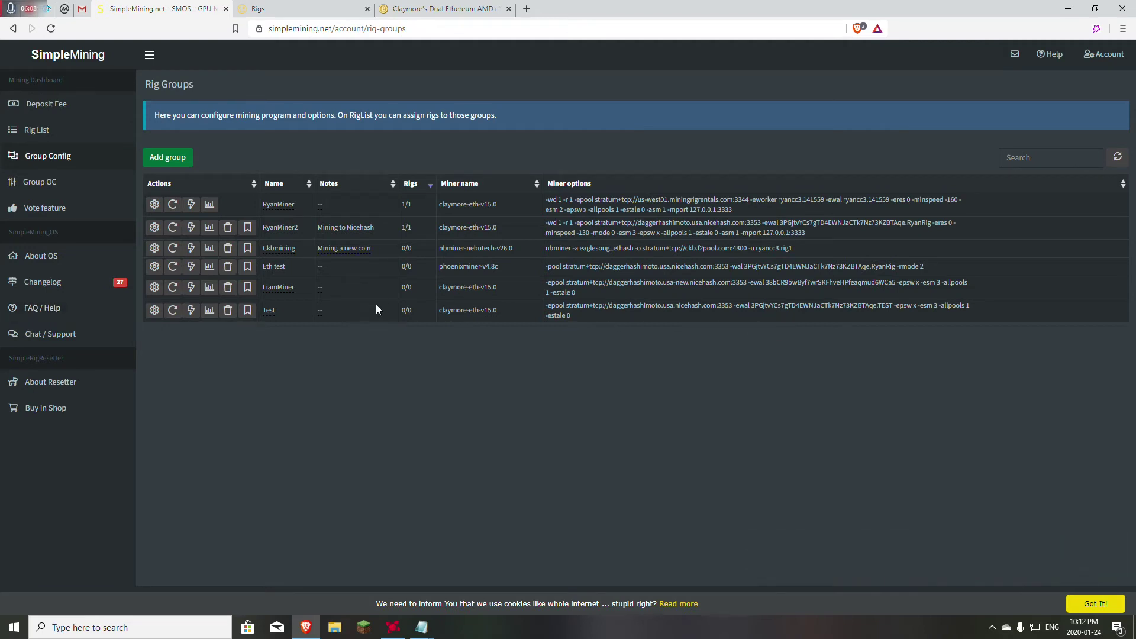
Assign the Test group config to the second rig in the rig list, with the Reload option.
{"action": "left_click", "coordinate": [66, 139]}
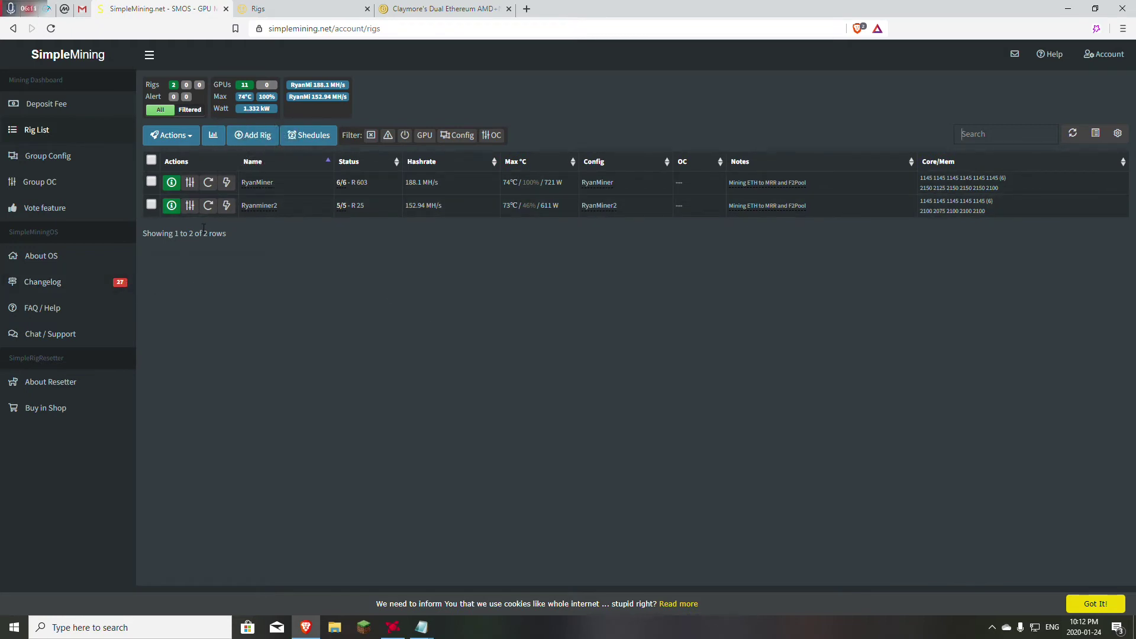
{"action": "mouse_move", "coordinate": [249, 209]}
{"action": "left_click", "coordinate": [152, 204]}
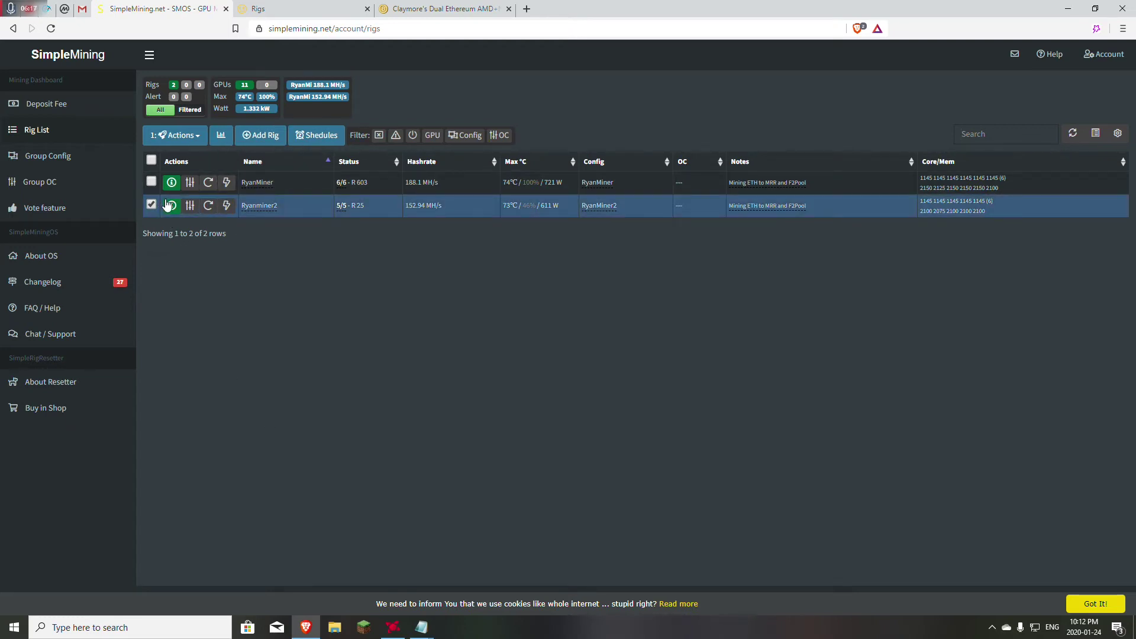
{"action": "left_click", "coordinate": [188, 136]}
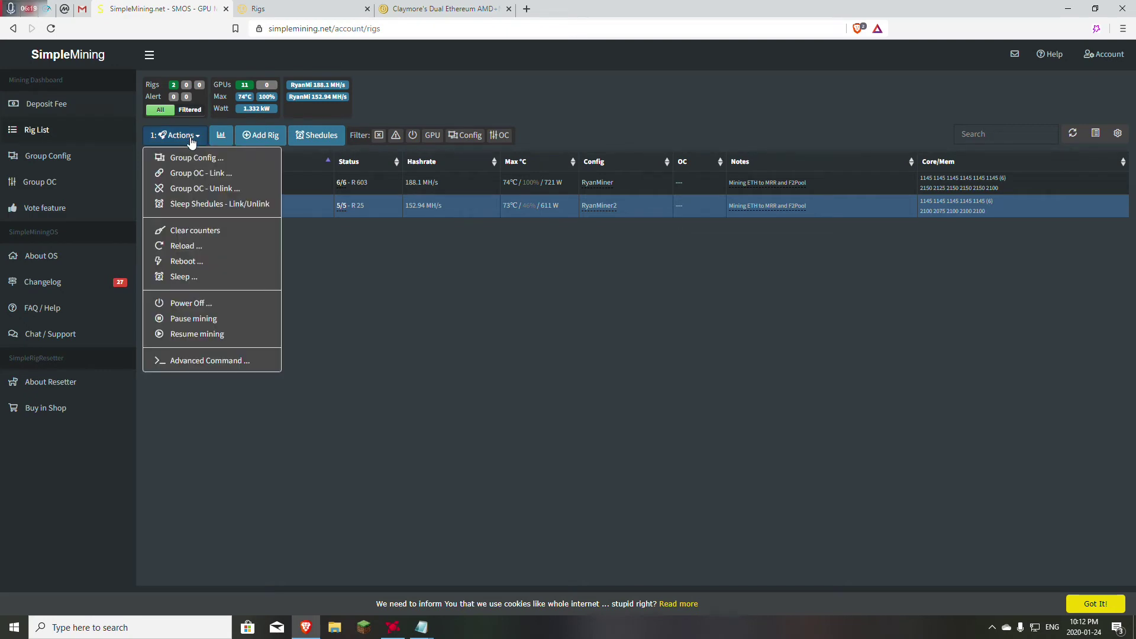
{"action": "left_click", "coordinate": [226, 158]}
{"action": "left_click", "coordinate": [478, 123]}
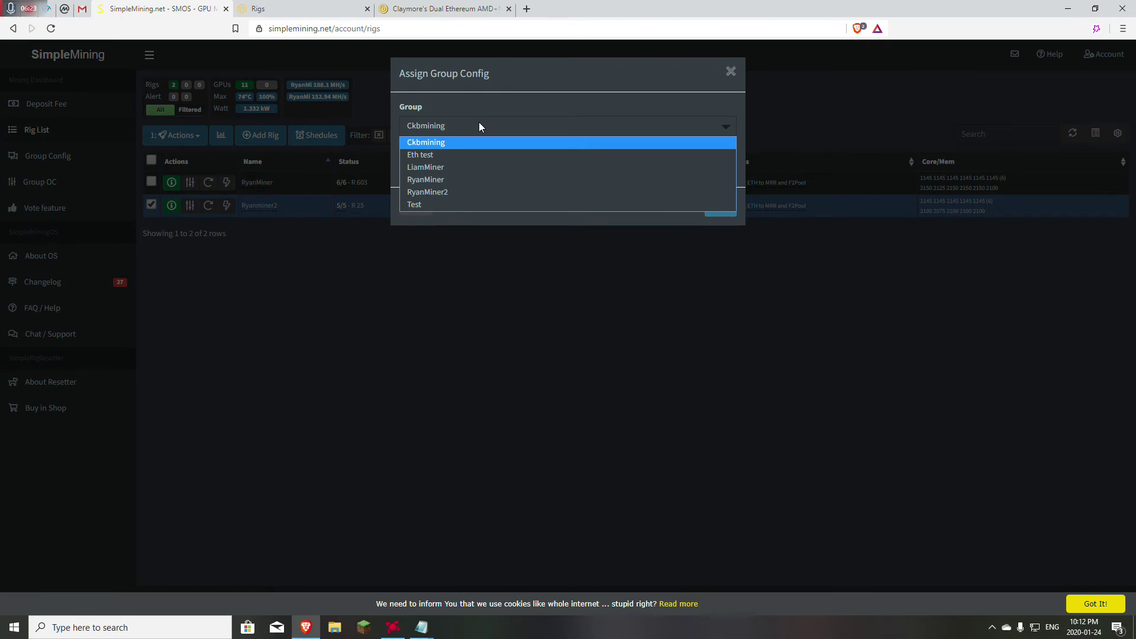
{"action": "left_click", "coordinate": [451, 206]}
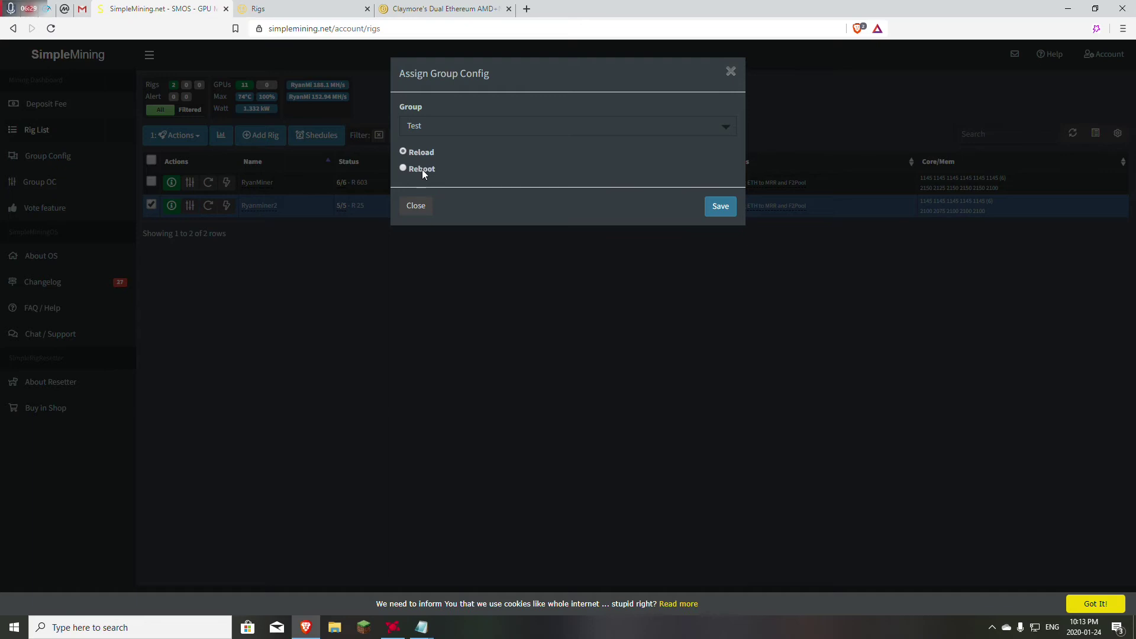
{"action": "left_click", "coordinate": [721, 209]}
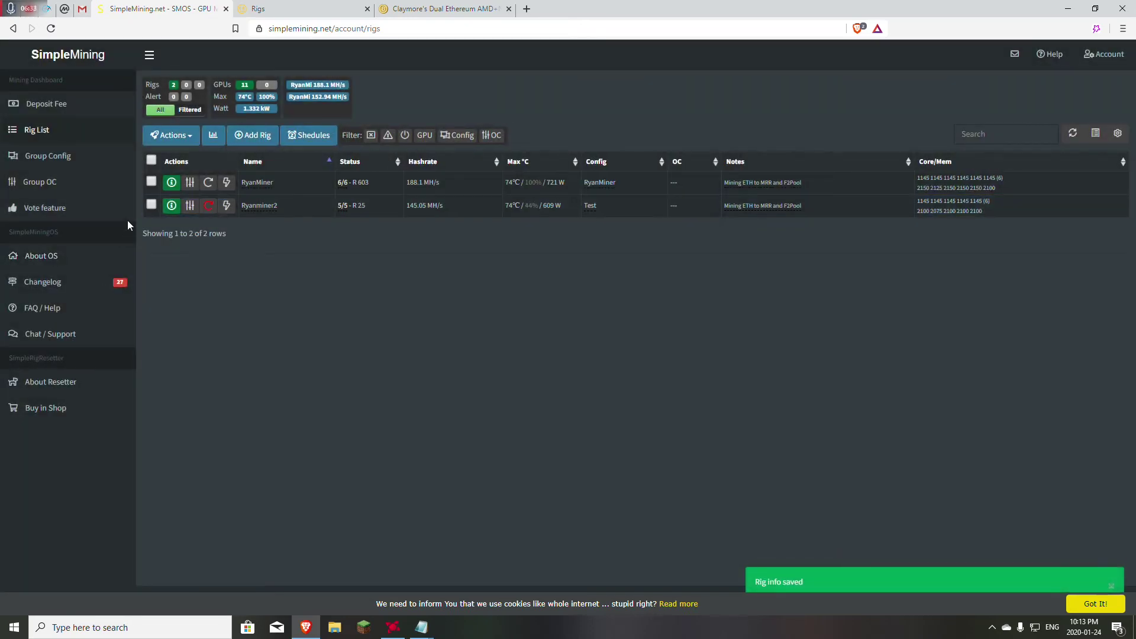
Open the second rig's details and examine its console output while the miner restarts with the Test config.
{"action": "left_click", "coordinate": [171, 205]}
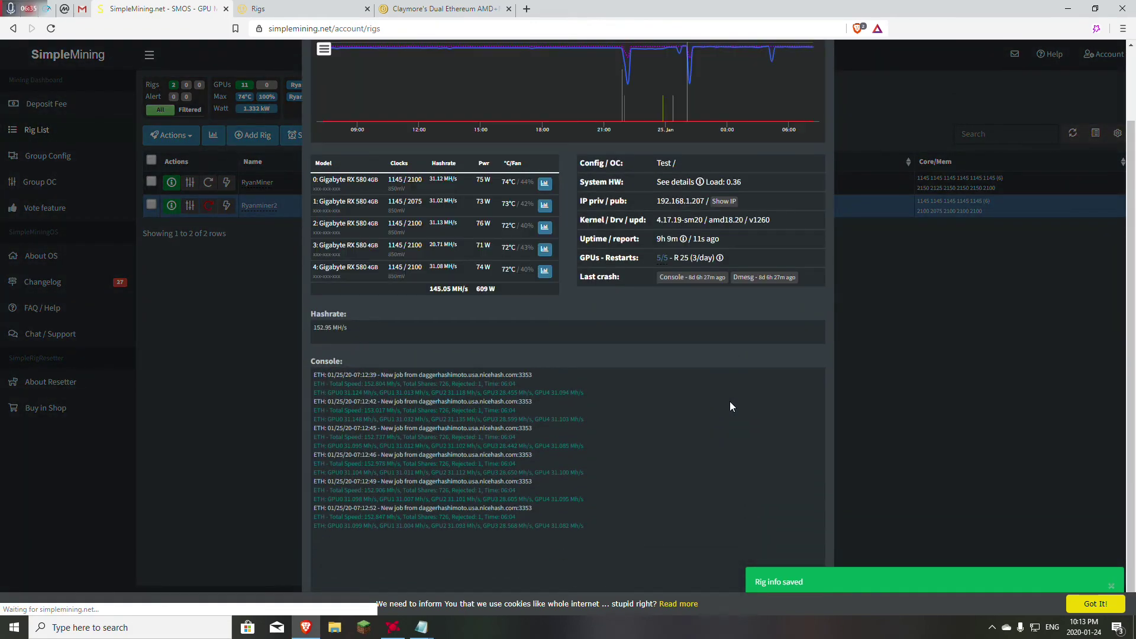
{"action": "scroll", "coordinate": [731, 400], "scroll_direction": "up", "scroll_amount": 2}
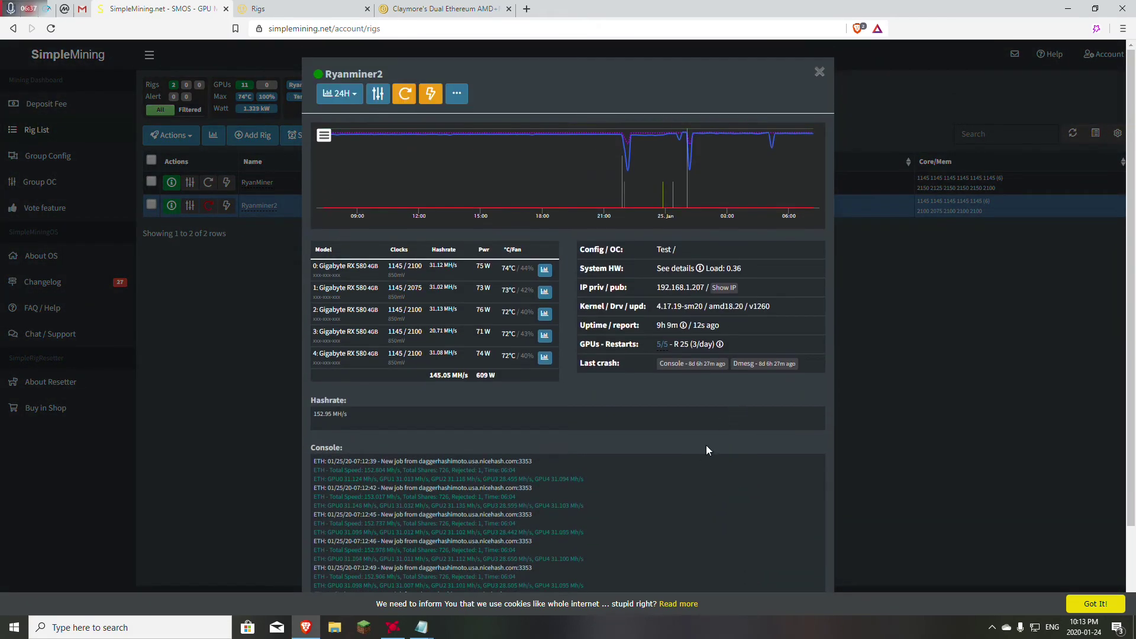
{"action": "scroll", "coordinate": [645, 355], "scroll_direction": "down", "scroll_amount": 2}
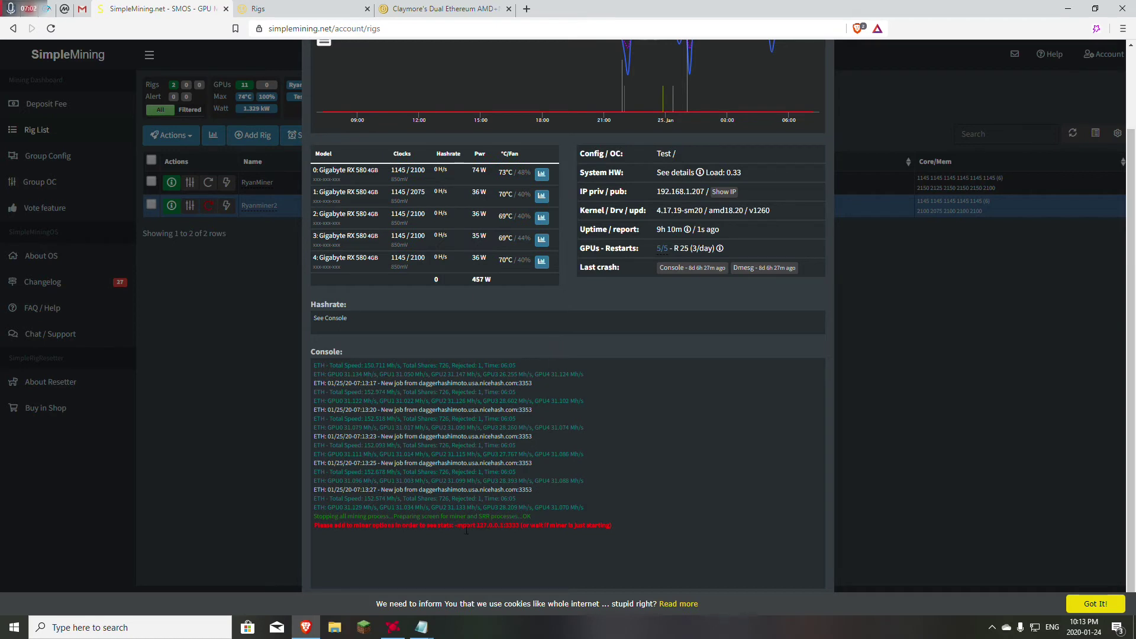
{"action": "left_click_drag", "start_coordinate": [355, 525], "coordinate": [540, 537]}
{"action": "left_click", "coordinate": [511, 534]}
{"action": "left_click_drag", "start_coordinate": [354, 516], "coordinate": [465, 515]}
{"action": "left_click", "coordinate": [455, 515]}
{"action": "left_click_drag", "start_coordinate": [515, 517], "coordinate": [467, 515]}
{"action": "left_click", "coordinate": [466, 514]}
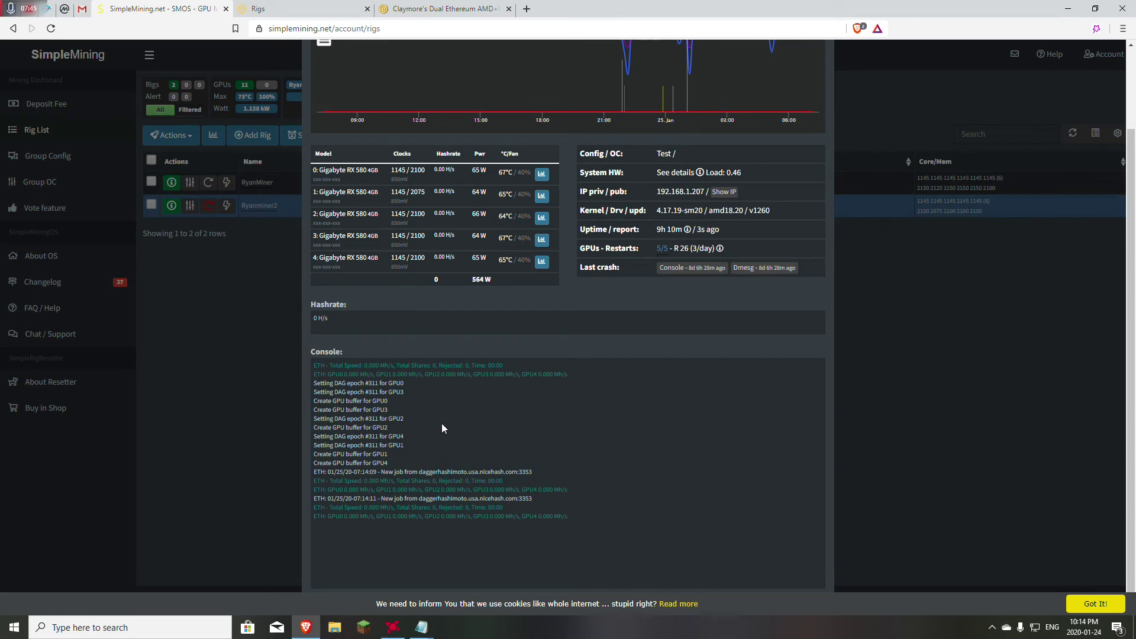
Examine the rig's per-GPU hashrates and the console lines for total speed, new jobs and found shares.
{"action": "left_click_drag", "start_coordinate": [443, 171], "coordinate": [438, 204]}
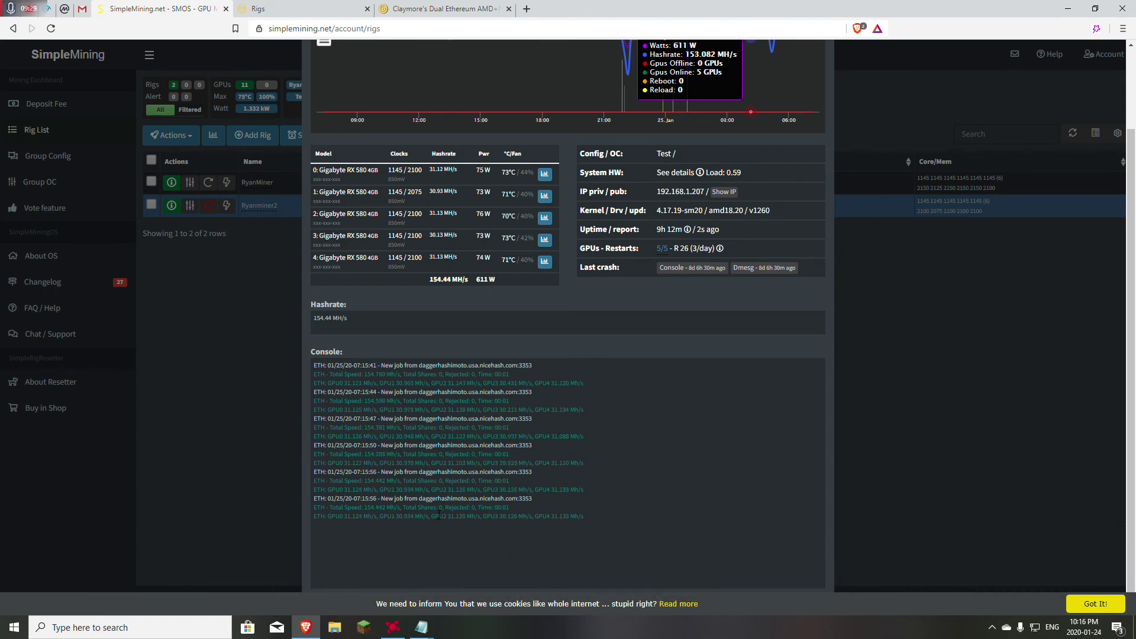
{"action": "left_click_drag", "start_coordinate": [447, 512], "coordinate": [562, 519]}
{"action": "left_click", "coordinate": [561, 519]}
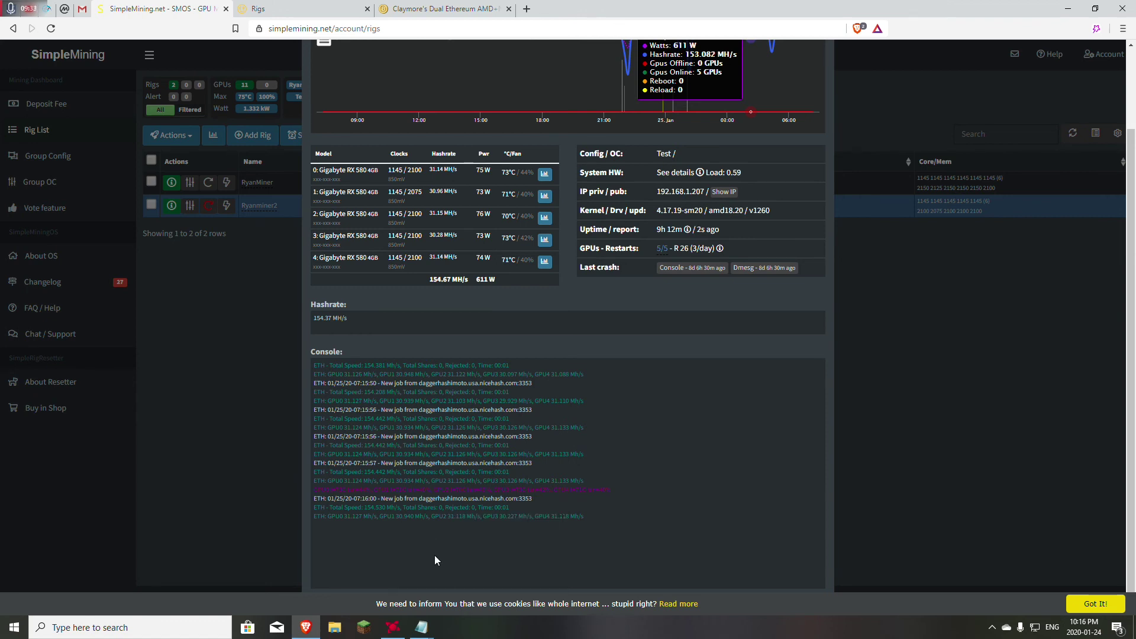
{"action": "left_click", "coordinate": [444, 476]}
{"action": "left_click_drag", "start_coordinate": [482, 472], "coordinate": [362, 490]}
{"action": "left_click", "coordinate": [362, 489]}
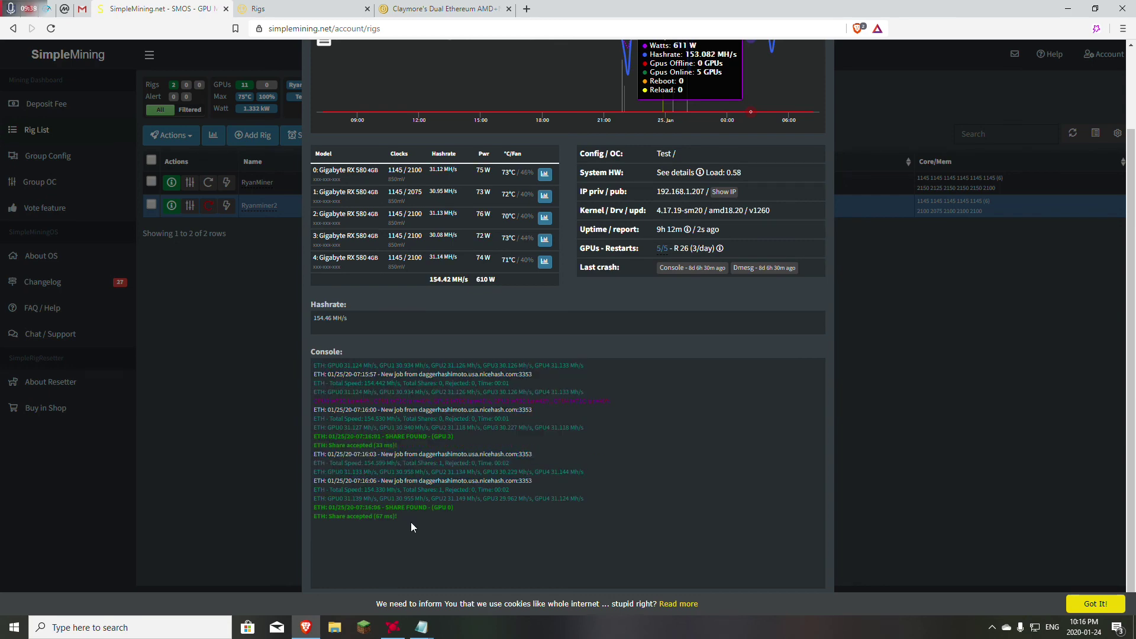
{"action": "left_click_drag", "start_coordinate": [399, 437], "coordinate": [346, 437]}
{"action": "left_click", "coordinate": [348, 438]}
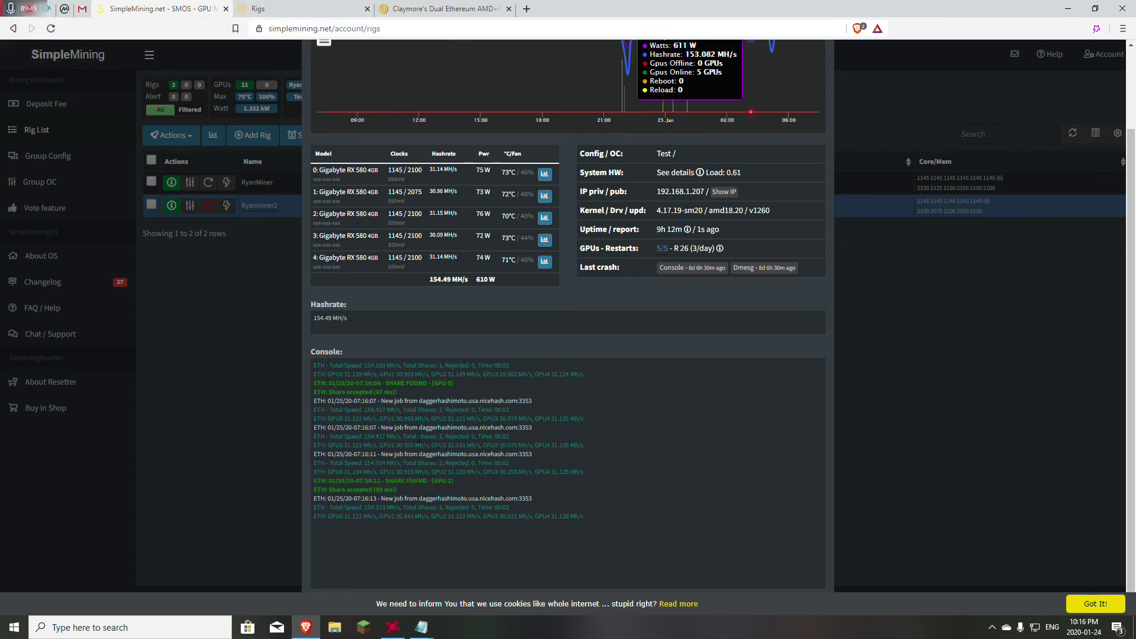
Close NiceHash's ASIC connection form, refresh the rig manager, and inspect the TEST rig's active worker and mining history stats.
{"action": "left_click", "coordinate": [314, 8]}
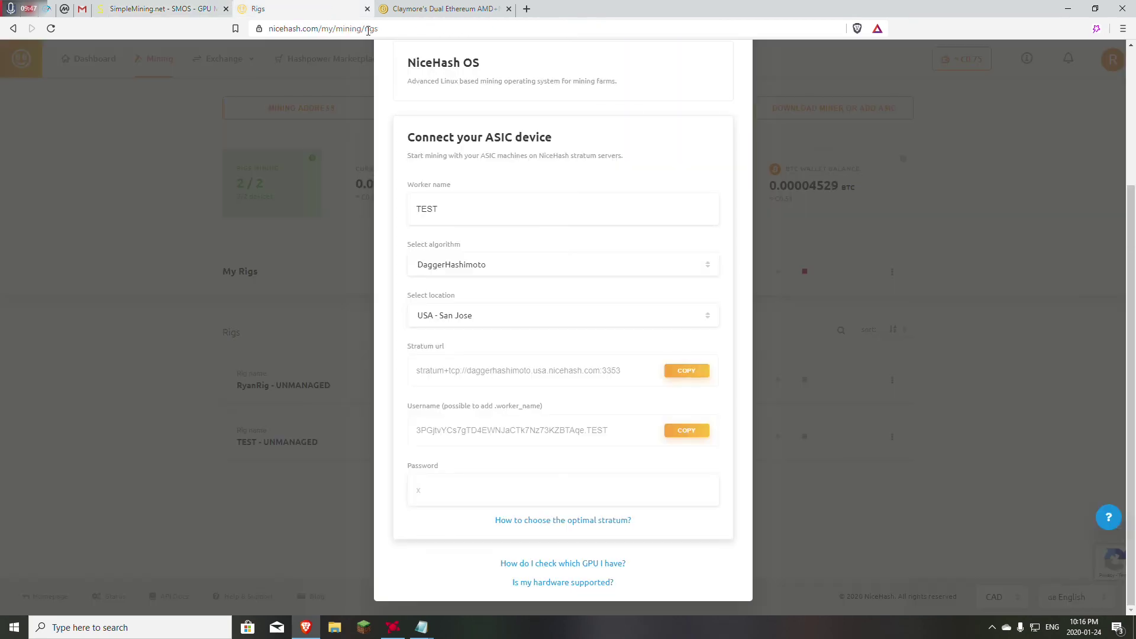
{"action": "scroll", "coordinate": [627, 357], "scroll_direction": "up", "scroll_amount": 3}
{"action": "left_click", "coordinate": [732, 118]}
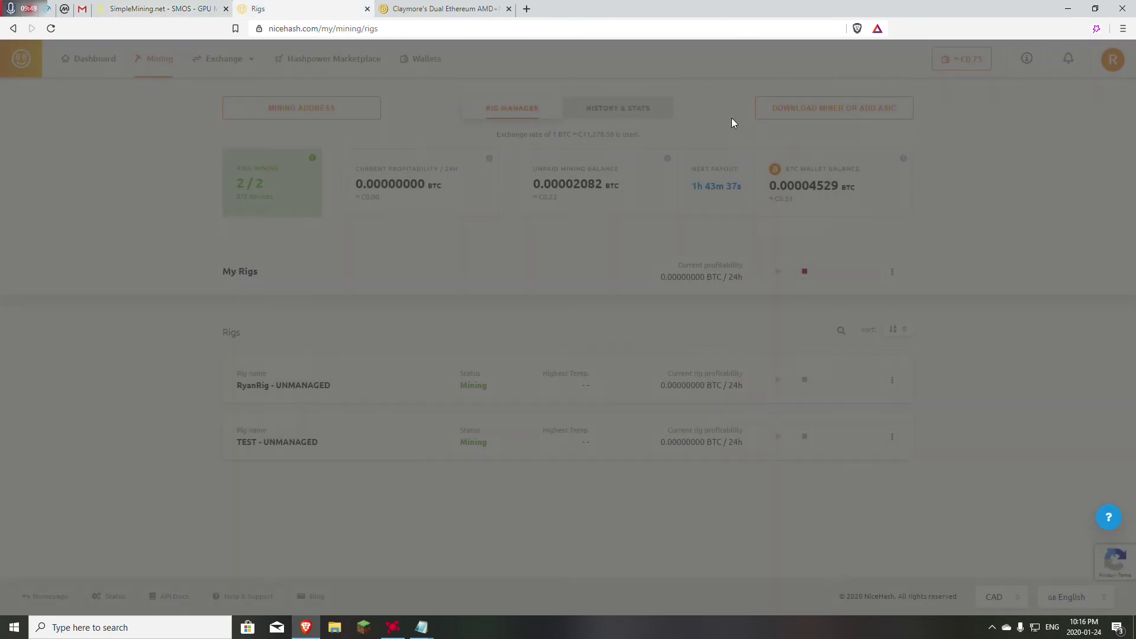
{"action": "left_click", "coordinate": [50, 28]}
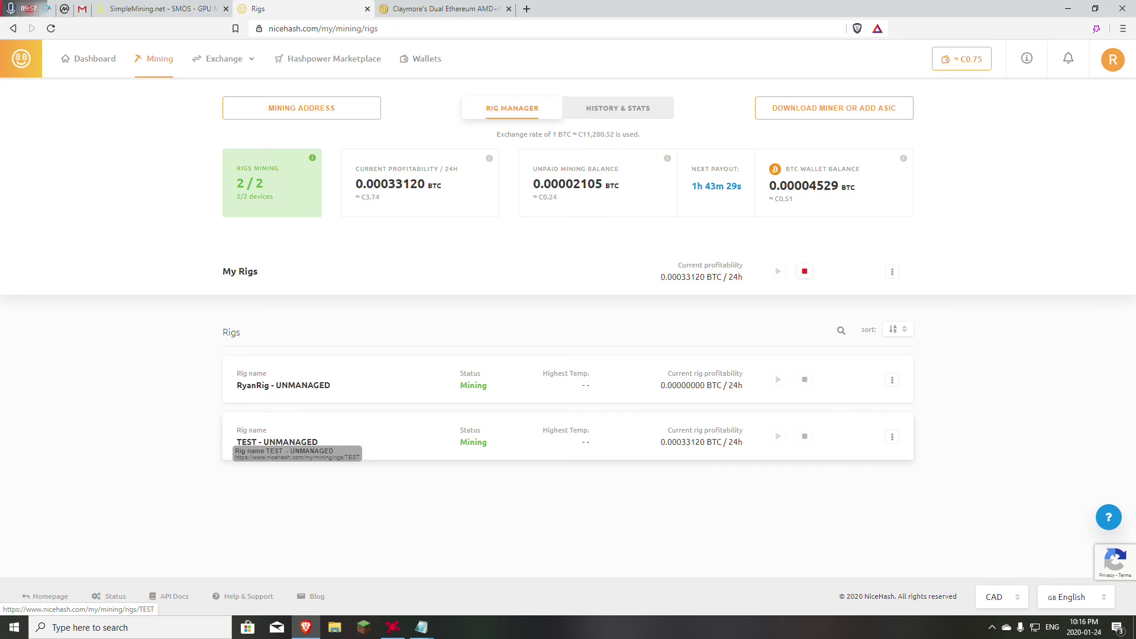
{"action": "left_click", "coordinate": [406, 446]}
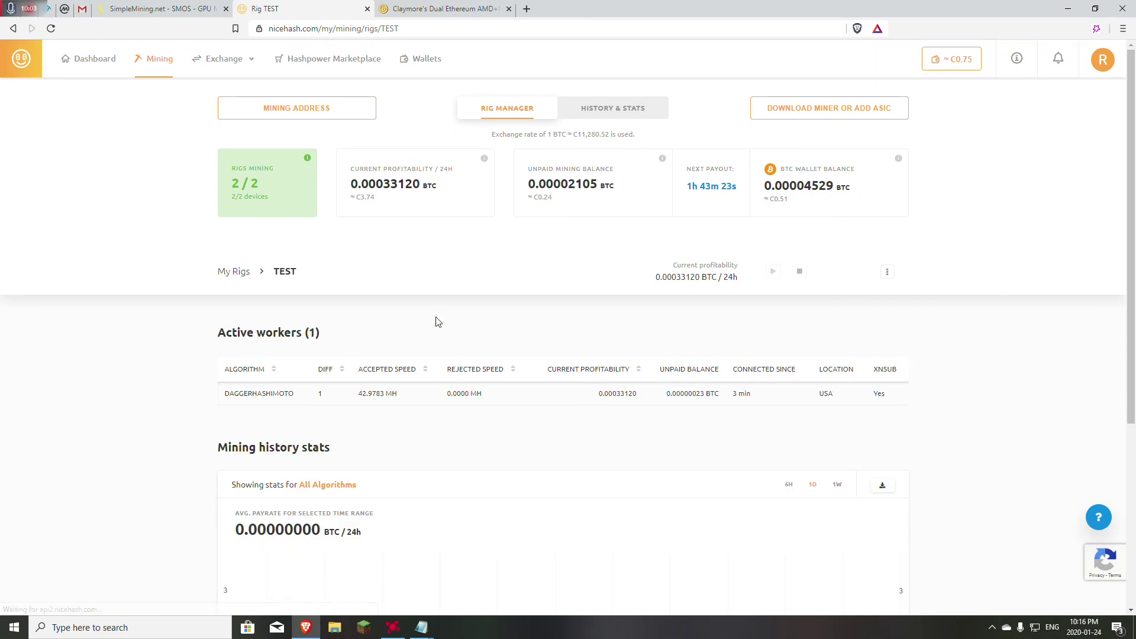
{"action": "scroll", "coordinate": [491, 302], "scroll_direction": "down", "scroll_amount": 1}
{"action": "scroll", "coordinate": [746, 231], "scroll_direction": "down", "scroll_amount": 4}
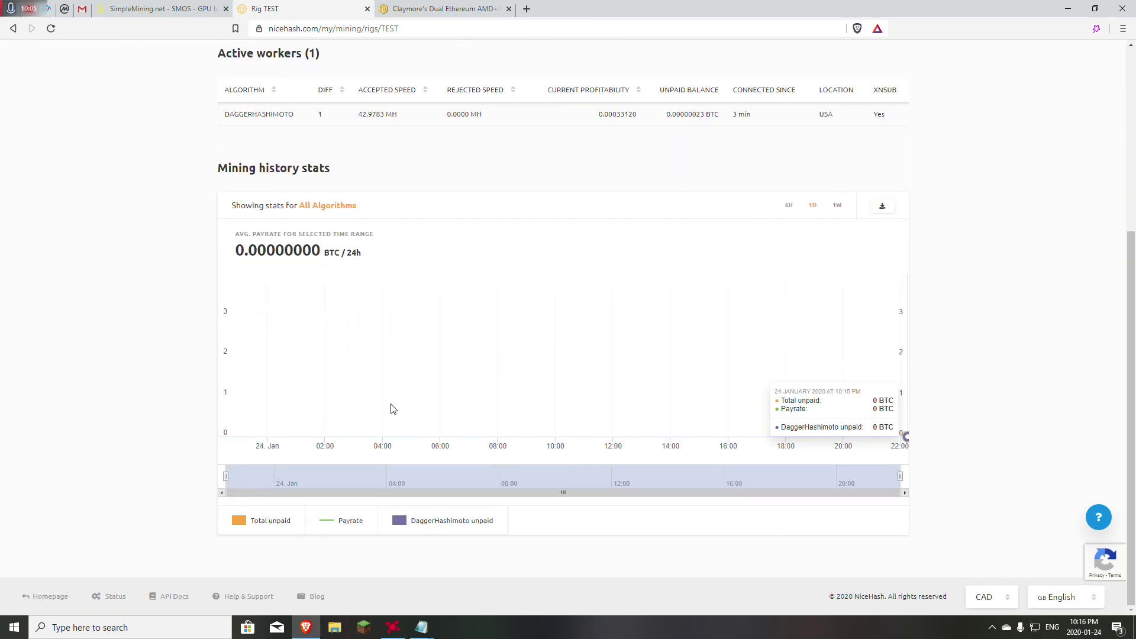
{"action": "scroll", "coordinate": [438, 465], "scroll_direction": "up", "scroll_amount": 5}
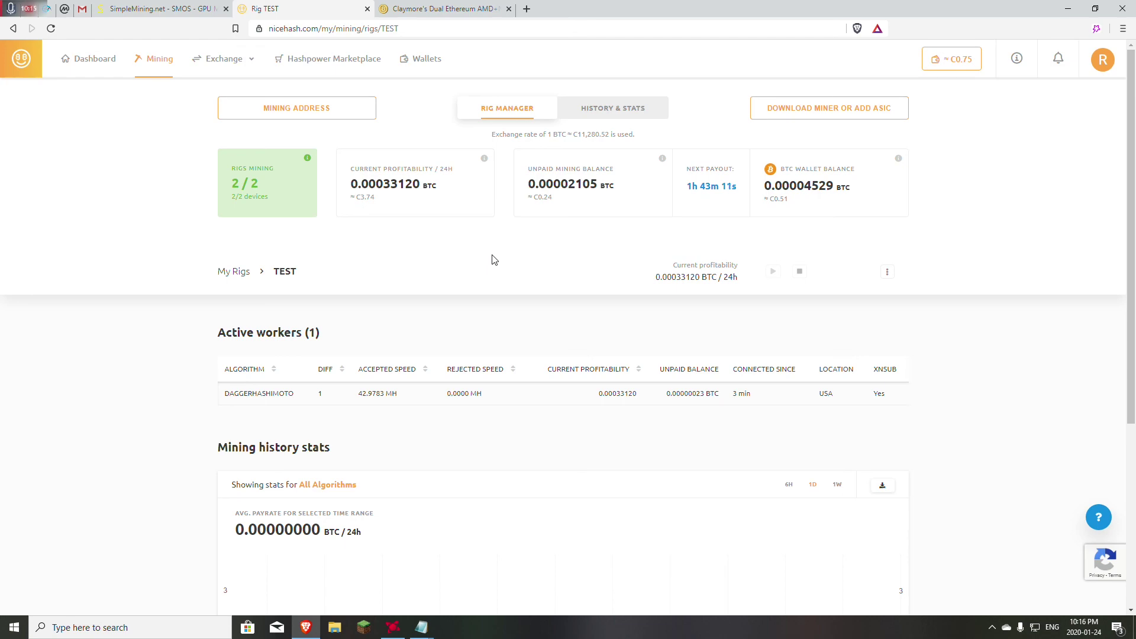
Look at the My Rigs page on MiningRigRentals and return to the rig details in SimpleMining.
{"action": "left_click", "coordinate": [51, 10]}
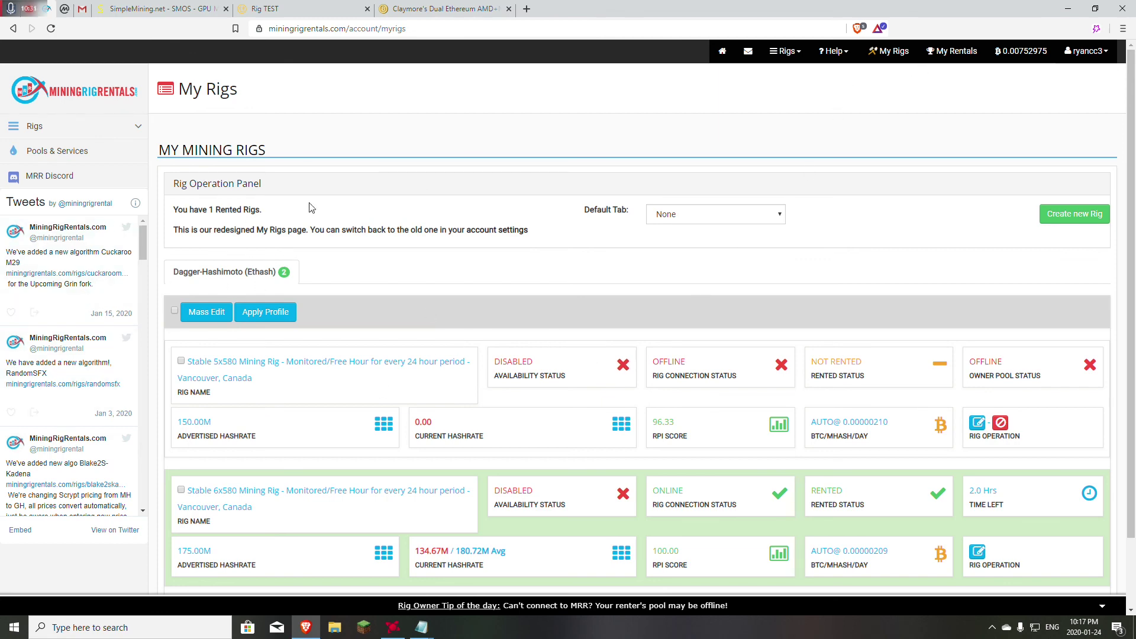
{"action": "left_click", "coordinate": [200, 7]}
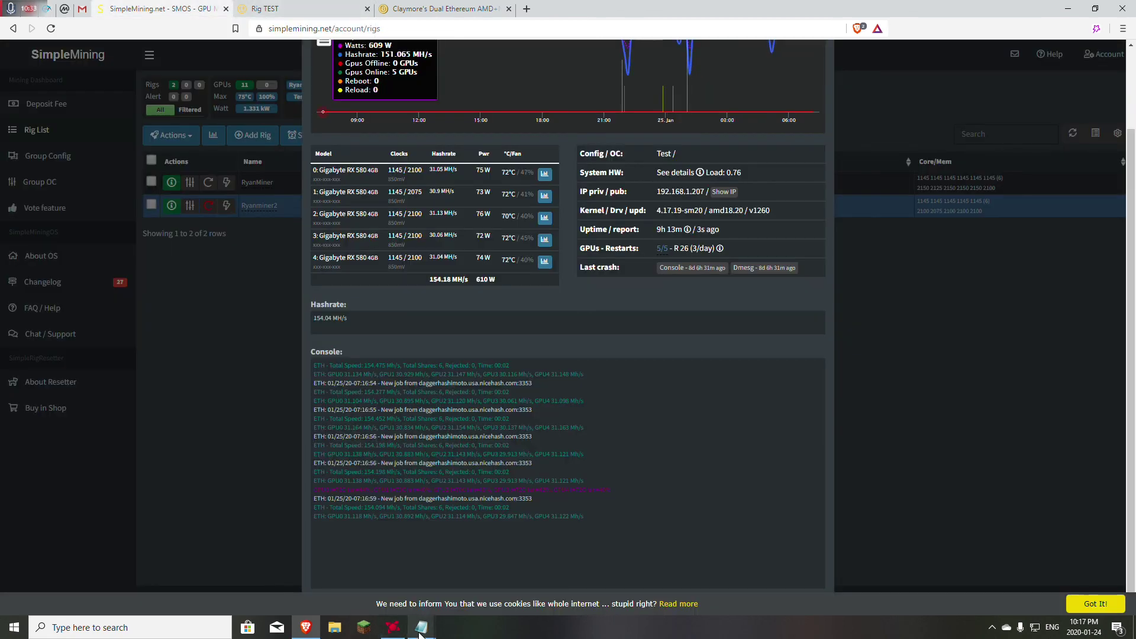